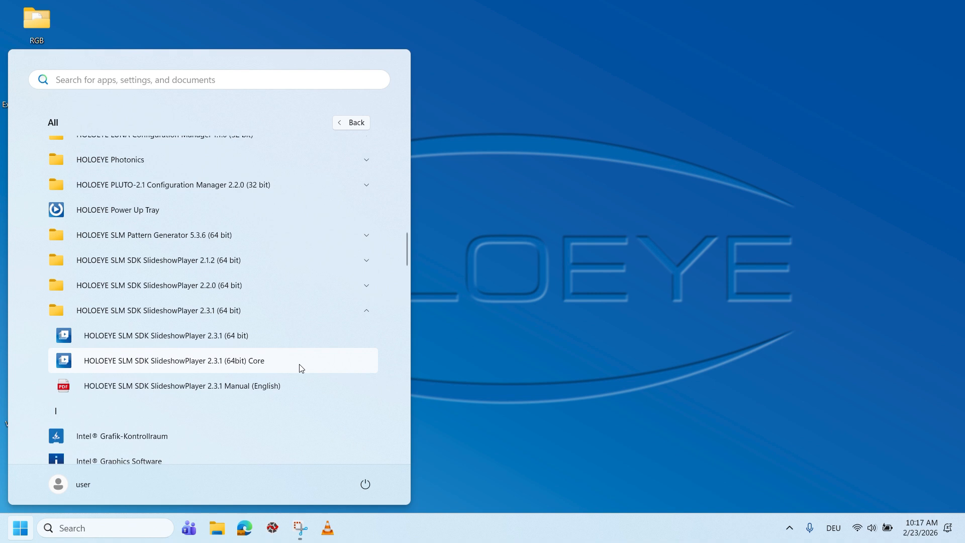
Launch HOLOEYE SLM SDK SlideshowPlayer 2.3.1 (64 bit) and start creating a new slideshow.
{"action": "left_click", "coordinate": [291, 337]}
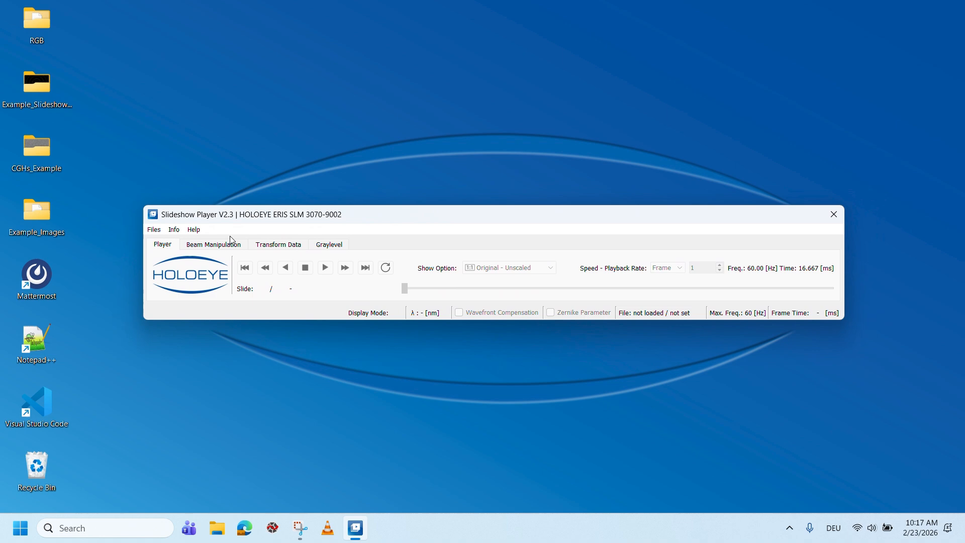
{"action": "left_click", "coordinate": [155, 230]}
{"action": "left_click", "coordinate": [167, 244]}
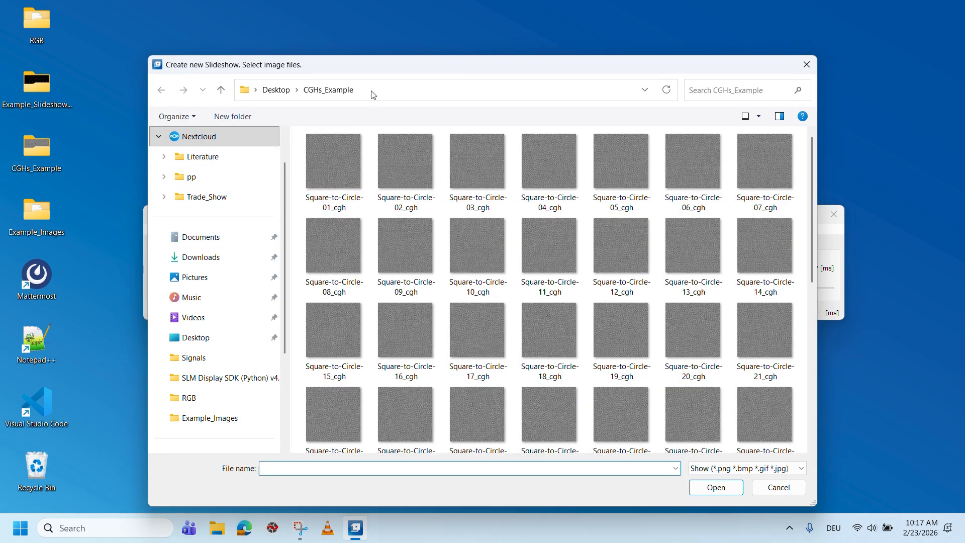
Load all images from Square-to-Circle-01_cgh to Square-to-Circle-53_cgh in the CGHs_Example folder into the new slideshow.
{"action": "left_click", "coordinate": [345, 143]}
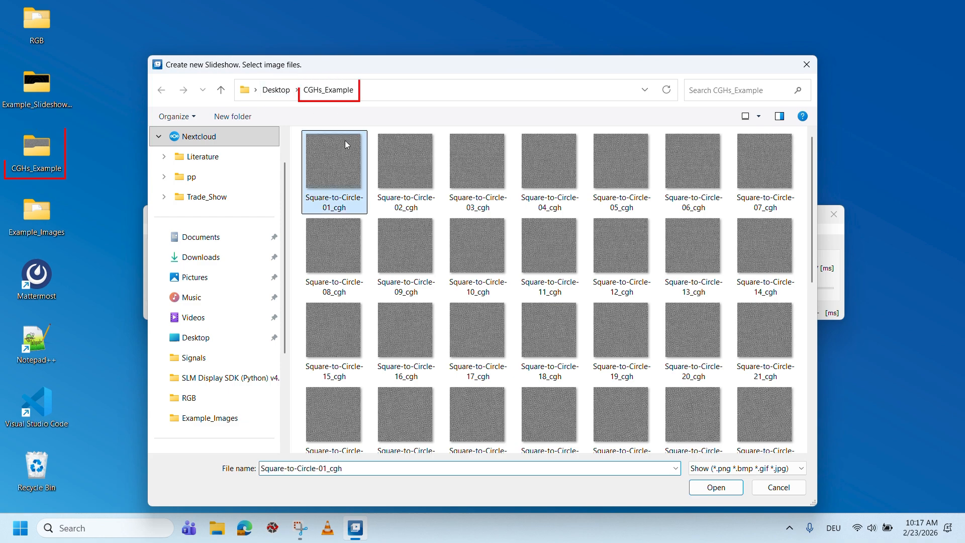
{"action": "scroll", "coordinate": [667, 302], "scroll_direction": "down", "scroll_amount": 5}
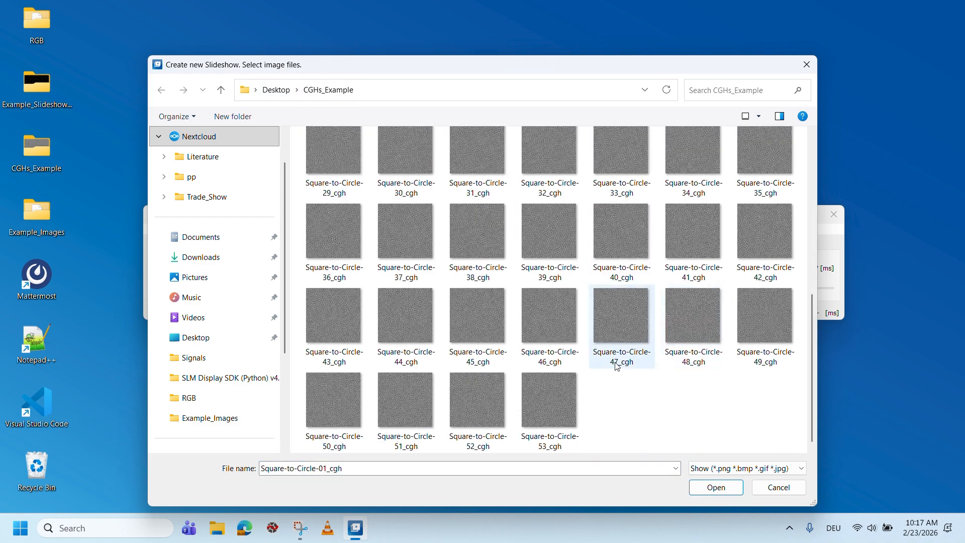
{"action": "left_click", "coordinate": [568, 408], "text": "shift"}
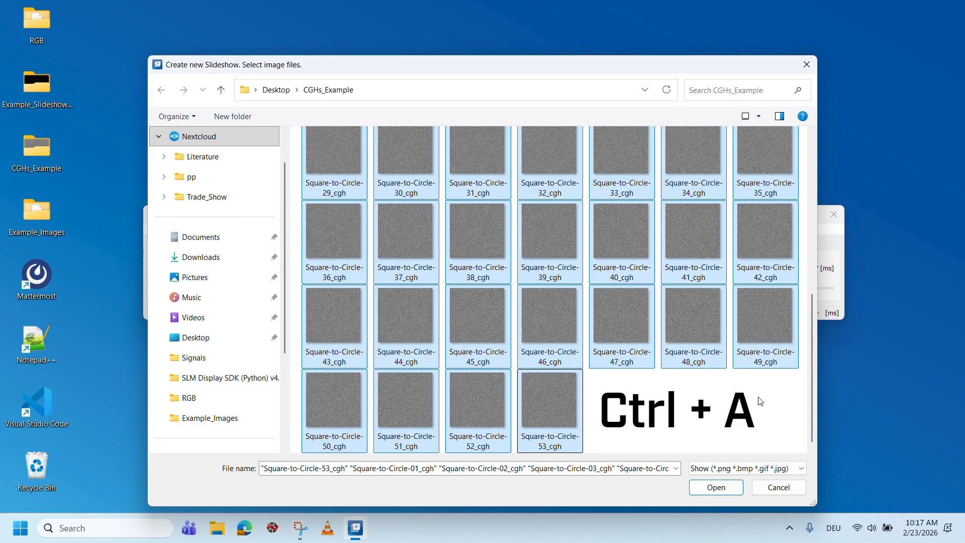
{"action": "left_click", "coordinate": [725, 487]}
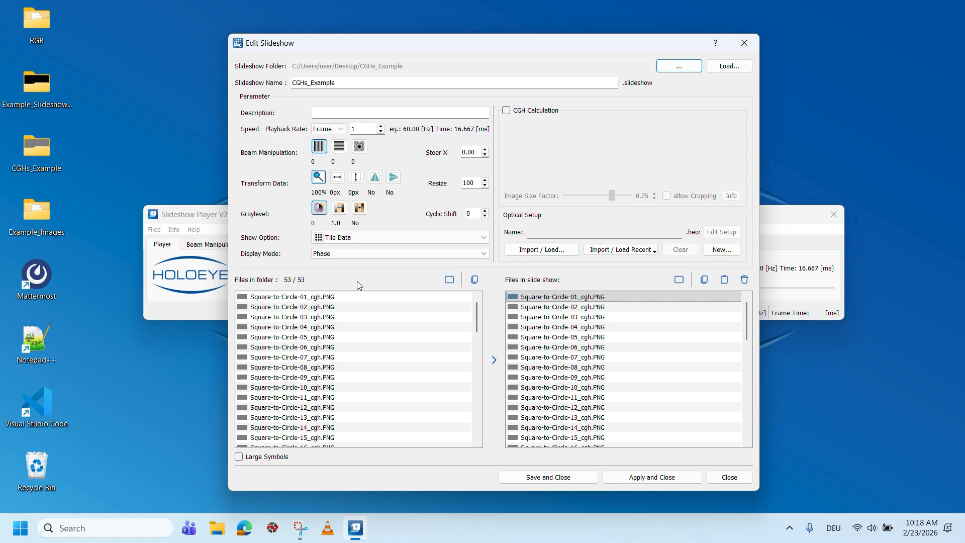
Apply the slideshow with the Tile Data show option and Phase display mode, and start its playback.
{"action": "left_click", "coordinate": [380, 239]}
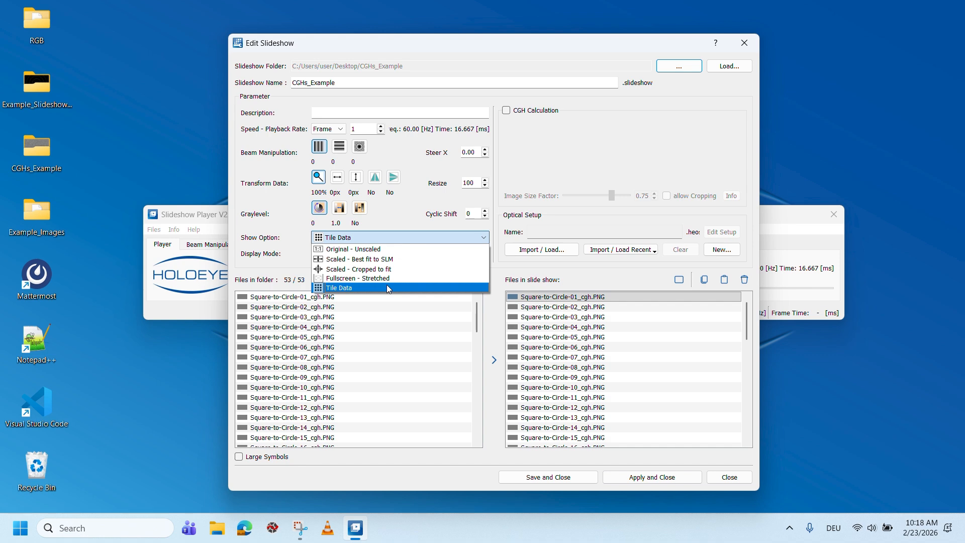
{"action": "left_click", "coordinate": [399, 241]}
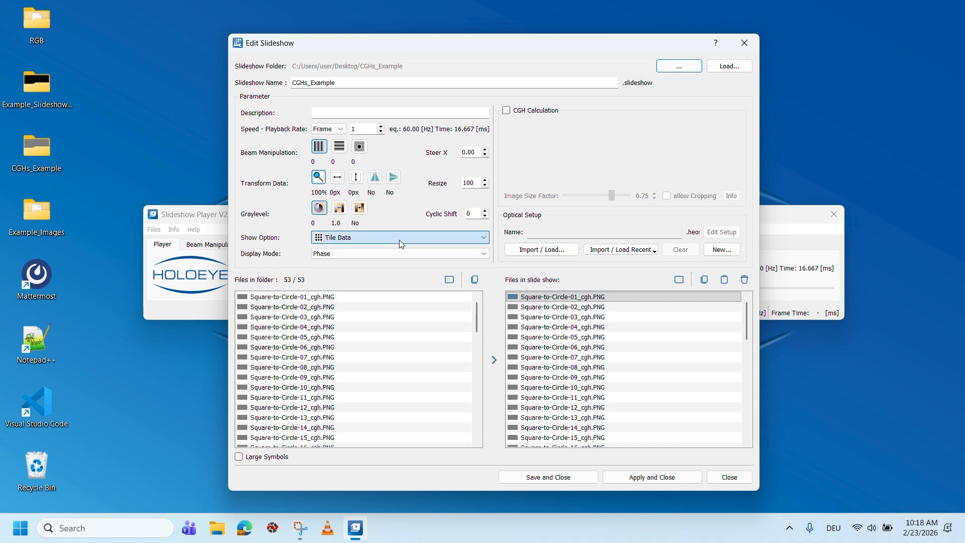
{"action": "left_click", "coordinate": [400, 253]}
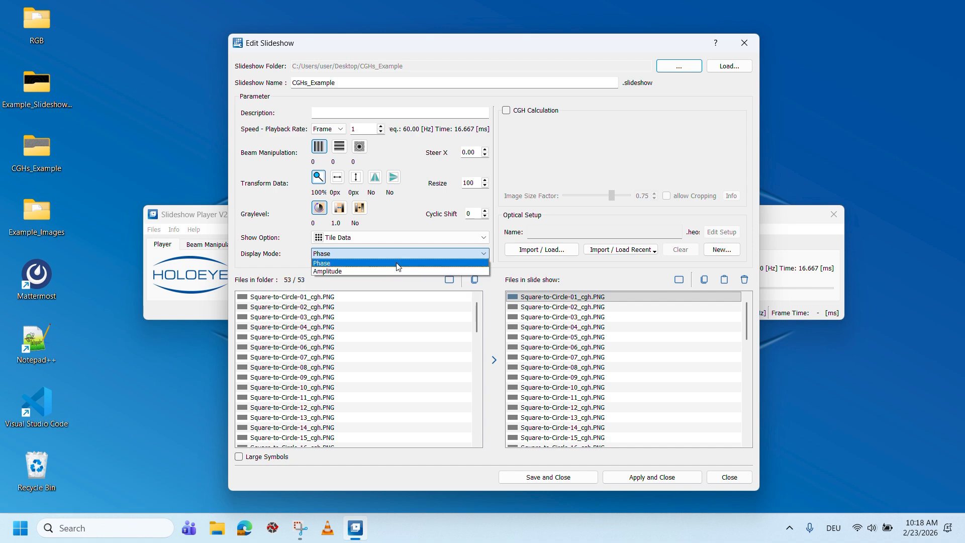
{"action": "left_click", "coordinate": [397, 257]}
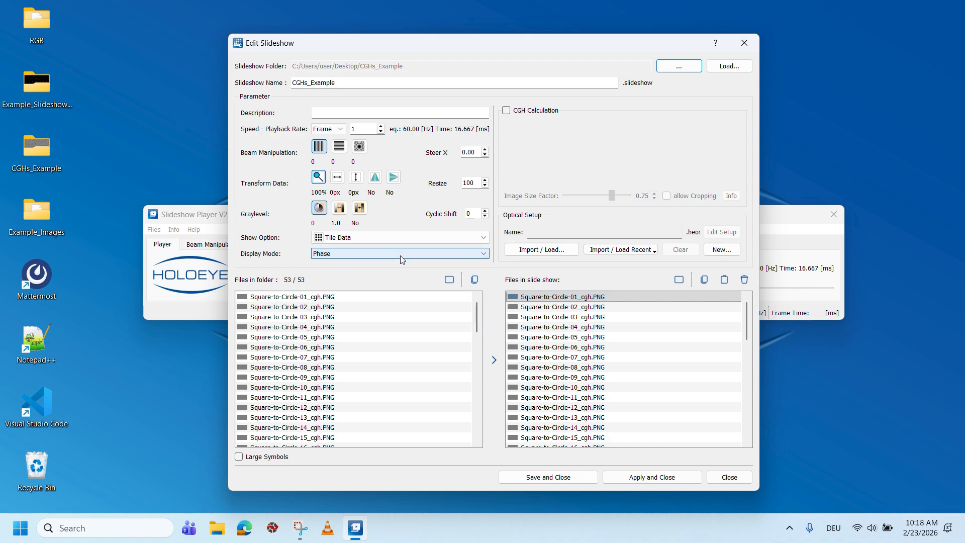
{"action": "left_click", "coordinate": [660, 477]}
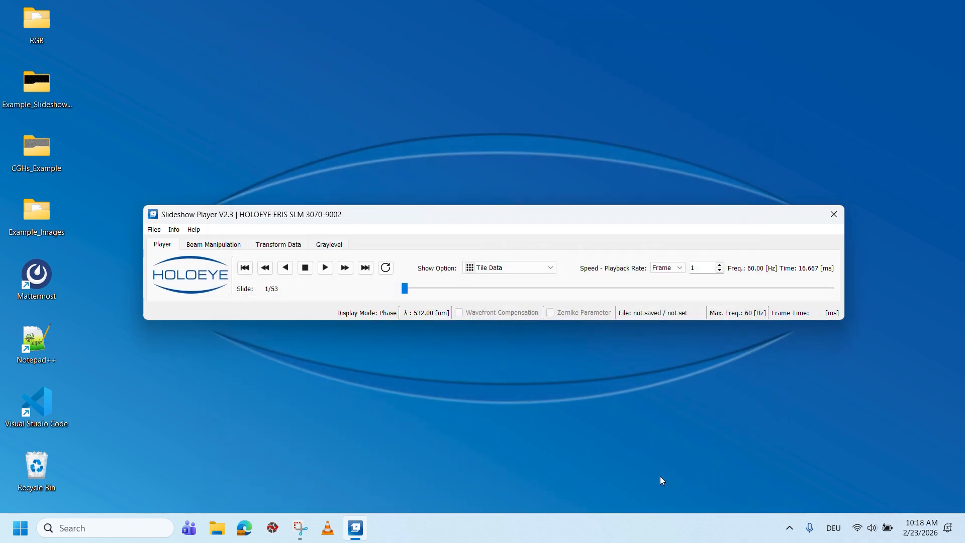
{"action": "left_click", "coordinate": [325, 267]}
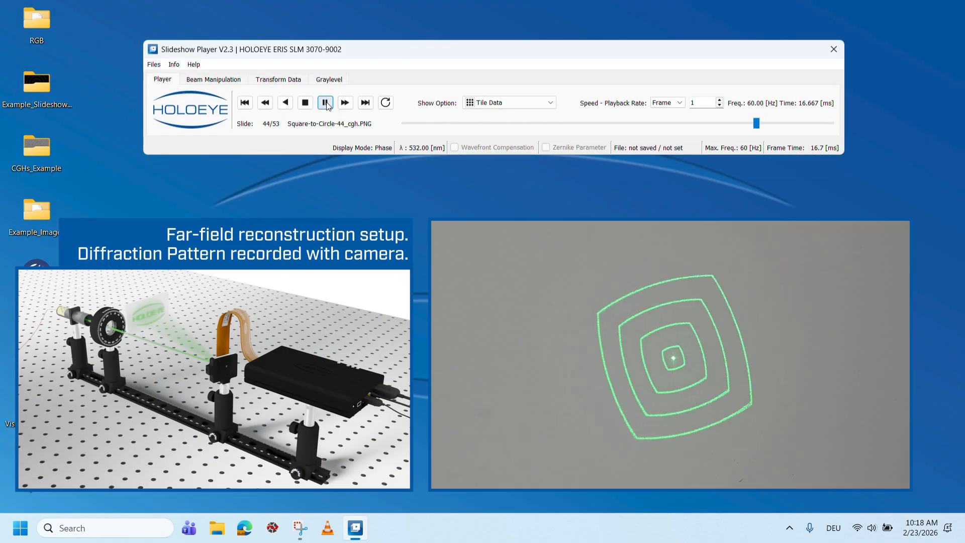
Try the Scaled - Best fit to SLM show option during playback and restore Tile Data.
{"action": "left_click", "coordinate": [501, 103]}
{"action": "left_click", "coordinate": [508, 124]}
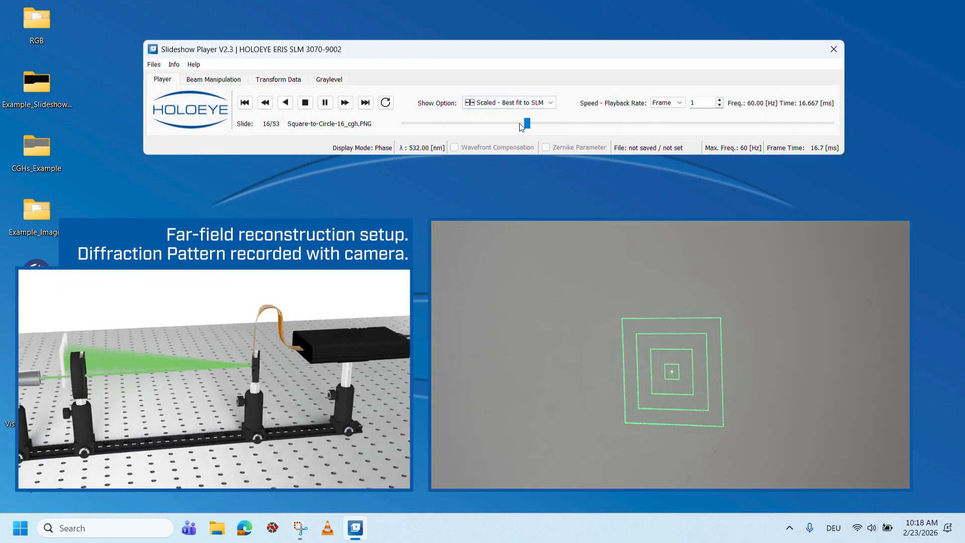
{"action": "left_click", "coordinate": [528, 106]}
{"action": "left_click", "coordinate": [511, 151]}
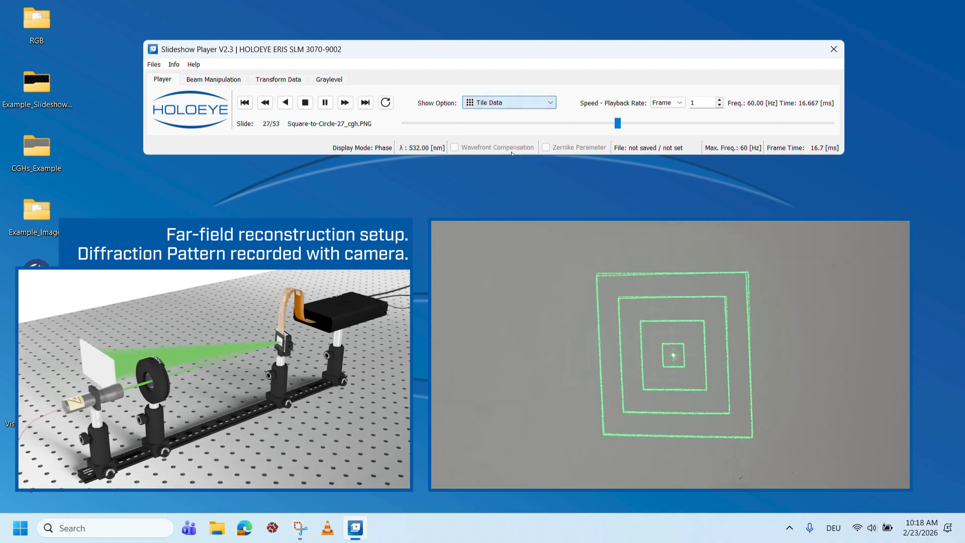
Set the playback rate to 2 frames per slide, keeping Frame as the rate unit.
{"action": "left_click", "coordinate": [719, 100]}
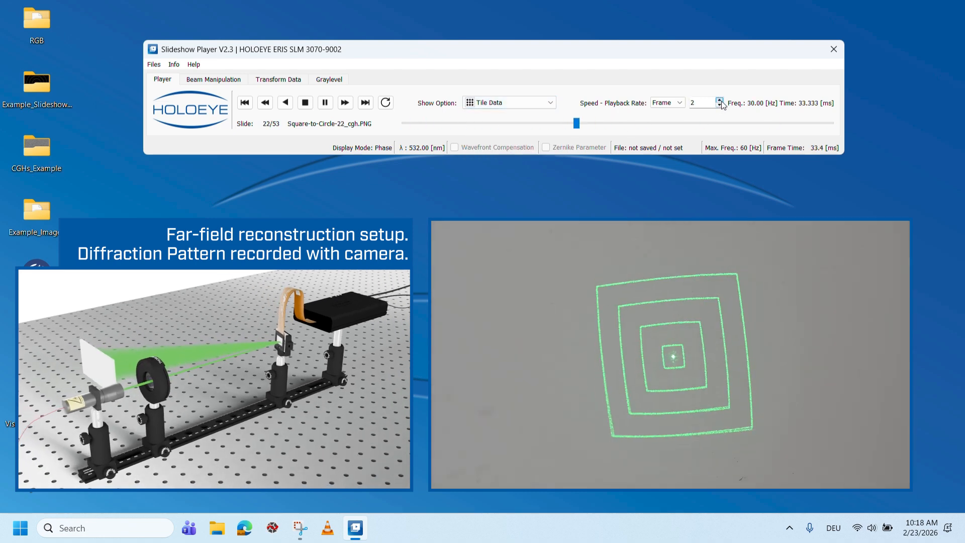
{"action": "left_click", "coordinate": [681, 102]}
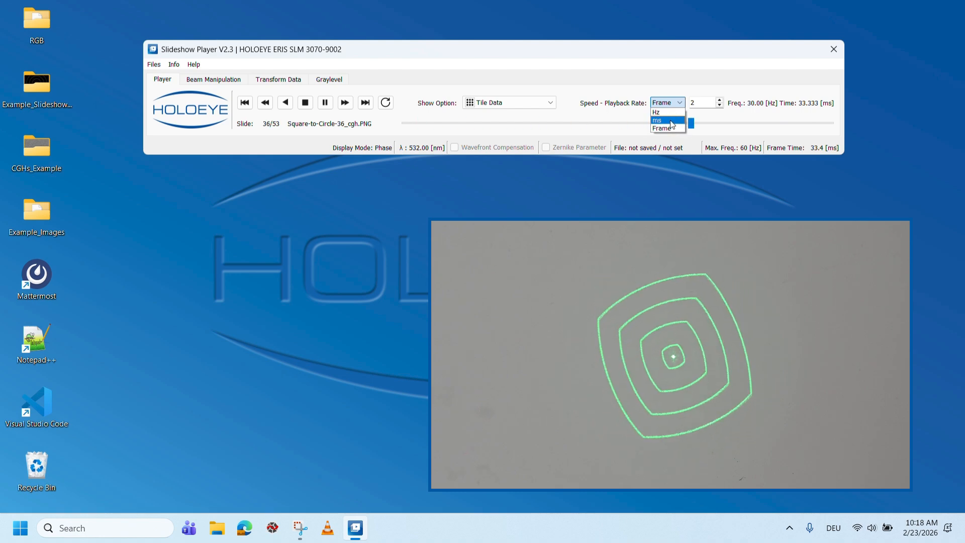
{"action": "left_click", "coordinate": [660, 104]}
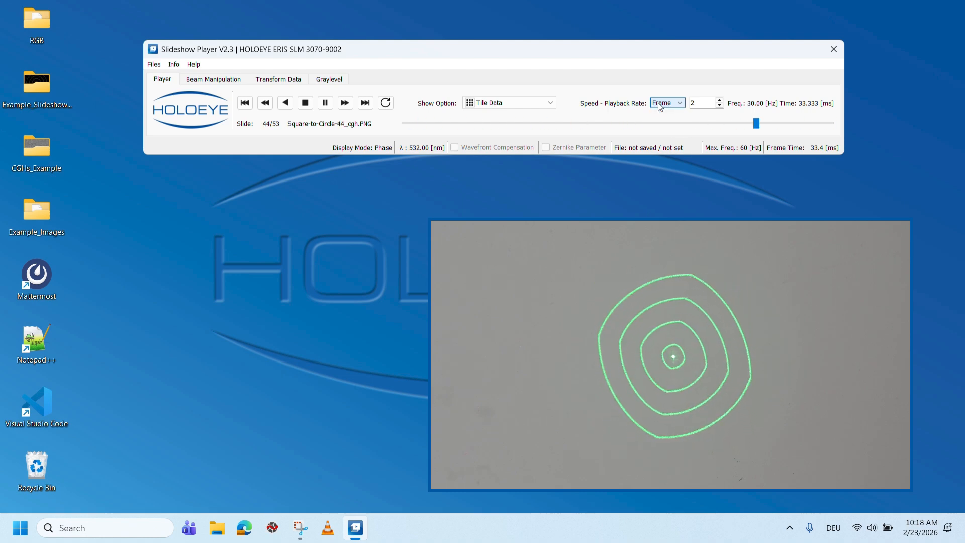
Try steering the beam slightly in X and by 0.01 in Y, resetting both steering values to 0.
{"action": "left_click", "coordinate": [239, 82]}
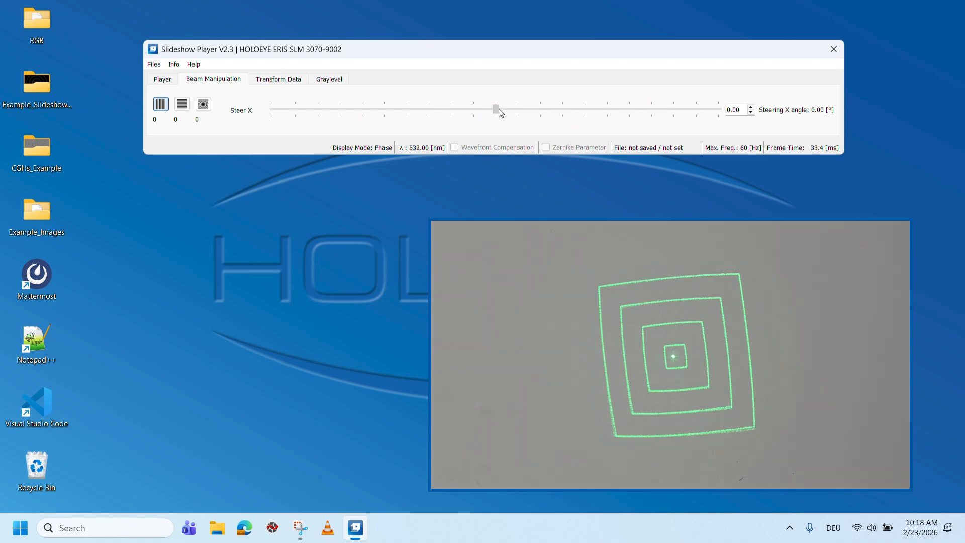
{"action": "mouse_move", "coordinate": [498, 108]}
{"action": "left_mouse_down"}
{"action": "mouse_move", "coordinate": [542, 109]}
{"action": "mouse_move", "coordinate": [448, 101]}
{"action": "mouse_move", "coordinate": [497, 108]}
{"action": "left_mouse_up"}
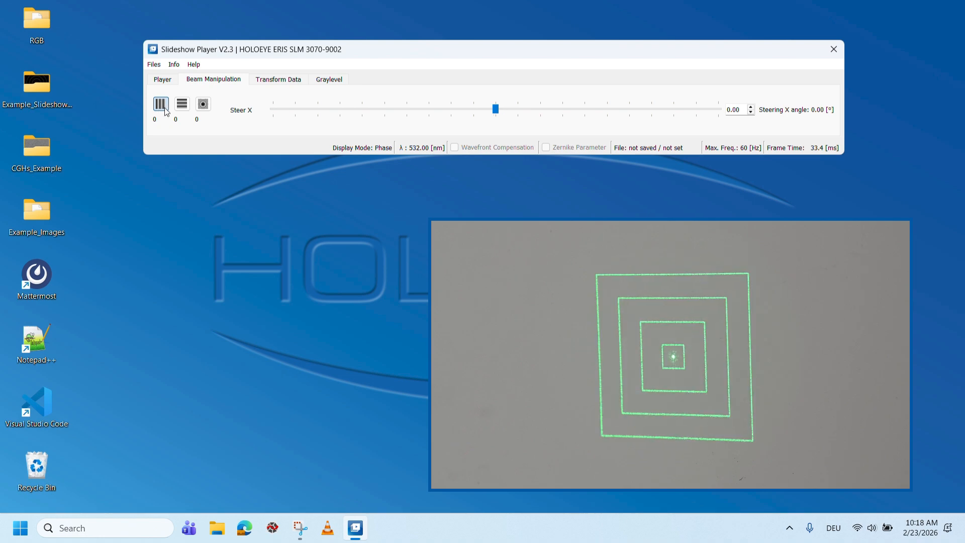
{"action": "left_click", "coordinate": [182, 104]}
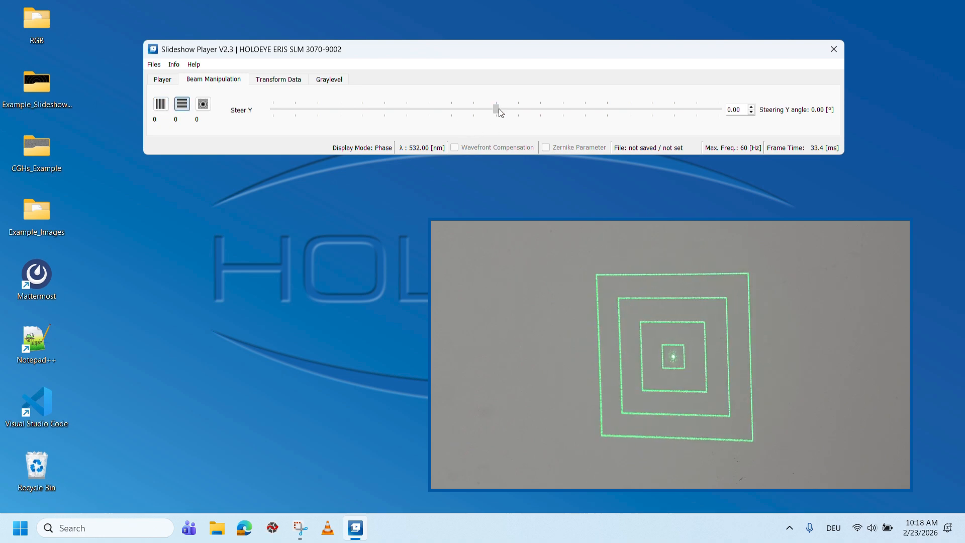
{"action": "mouse_move", "coordinate": [498, 109]}
{"action": "left_mouse_down"}
{"action": "mouse_move", "coordinate": [530, 108]}
{"action": "mouse_move", "coordinate": [452, 108]}
{"action": "mouse_move", "coordinate": [502, 113]}
{"action": "left_mouse_up"}
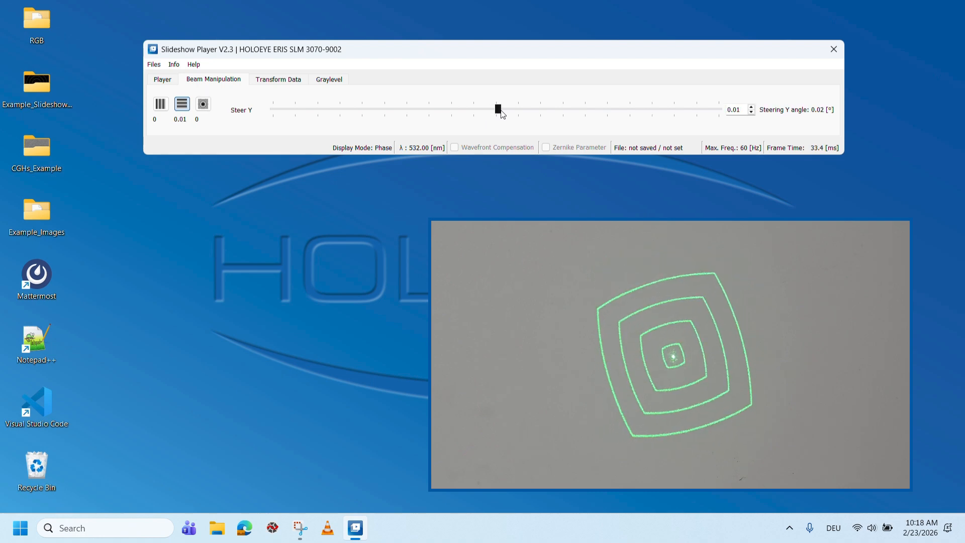
{"action": "left_click", "coordinate": [181, 109]}
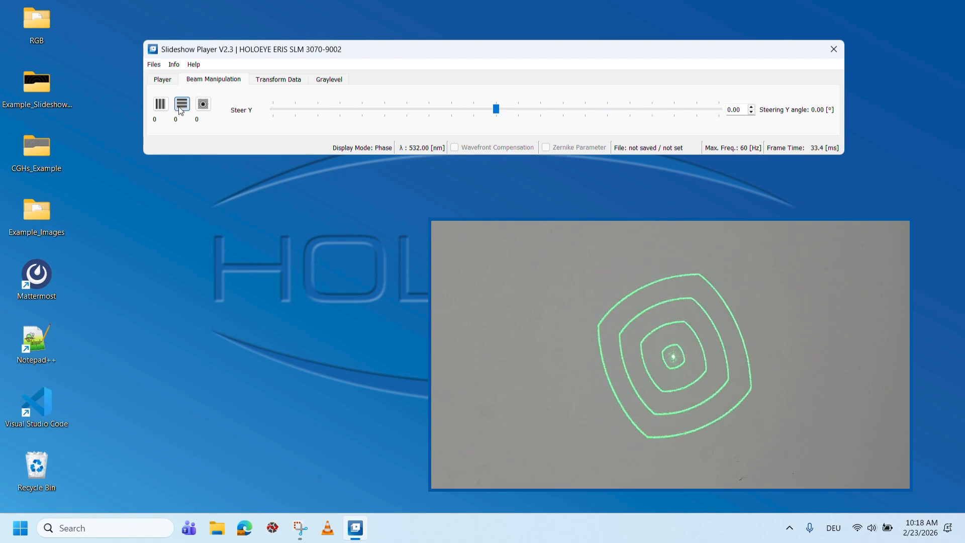
Try a lens value of about -0.09 on the running slideshow and reset it to 0.
{"action": "left_click", "coordinate": [203, 105]}
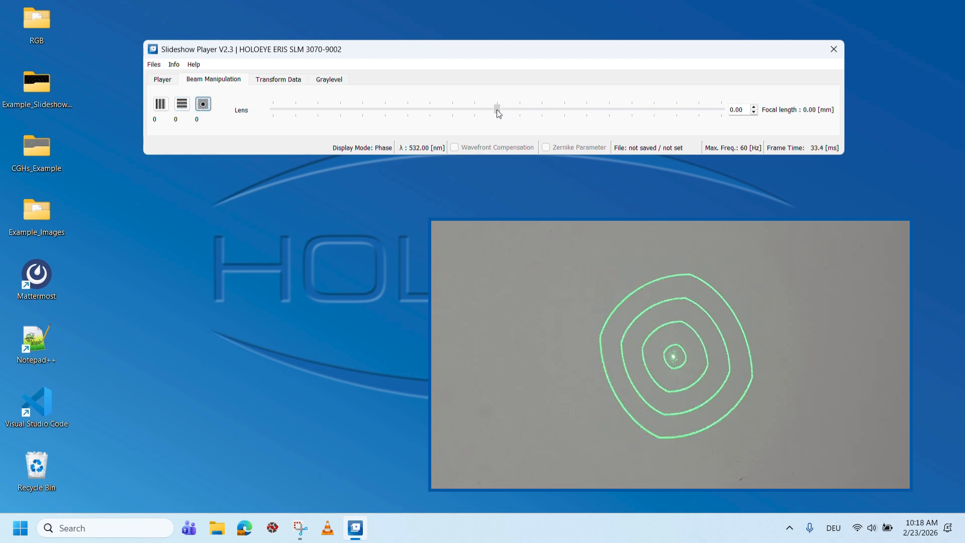
{"action": "mouse_move", "coordinate": [498, 113]}
{"action": "left_mouse_down"}
{"action": "mouse_move", "coordinate": [530, 112]}
{"action": "mouse_move", "coordinate": [457, 112]}
{"action": "mouse_move", "coordinate": [493, 113]}
{"action": "left_mouse_up"}
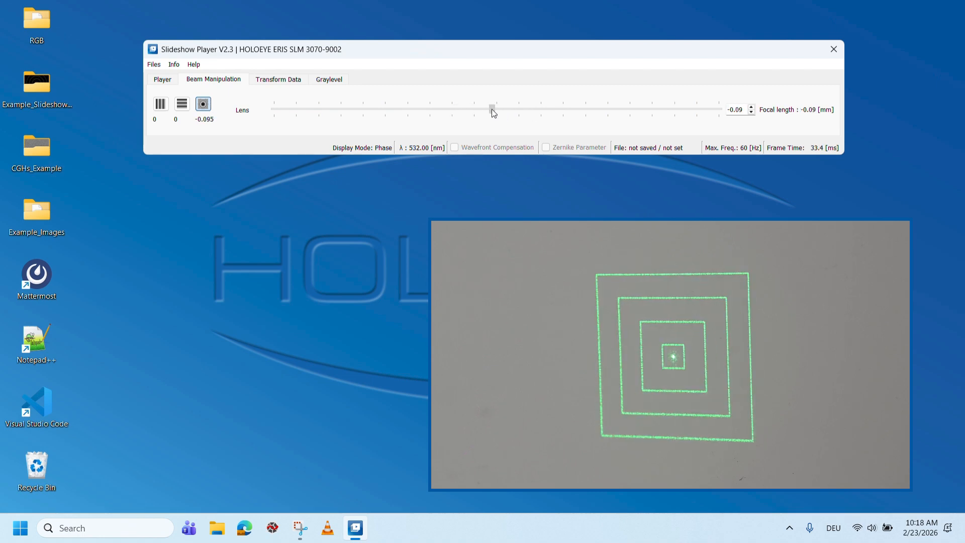
{"action": "left_click", "coordinate": [204, 105]}
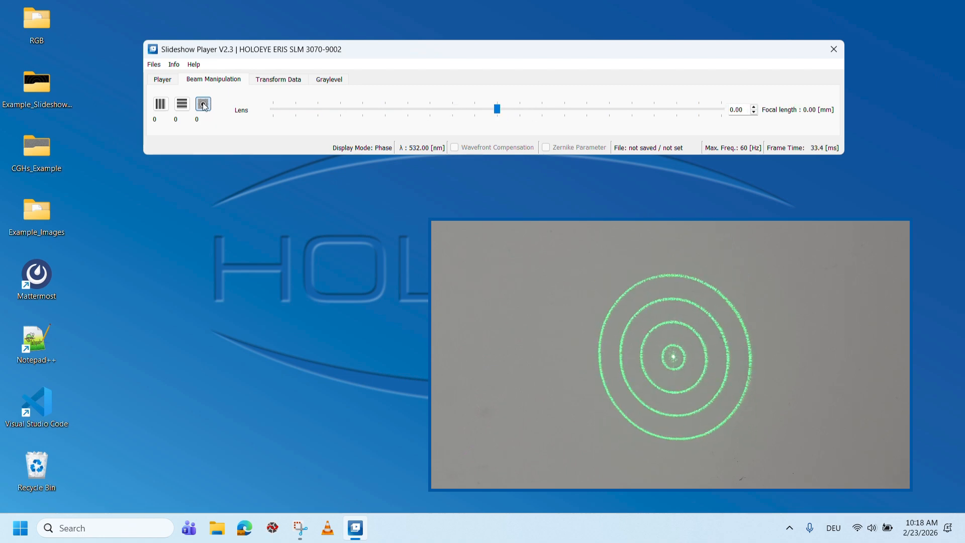
Try resizing the displayed hologram data to 110%.
{"action": "left_click", "coordinate": [284, 82]}
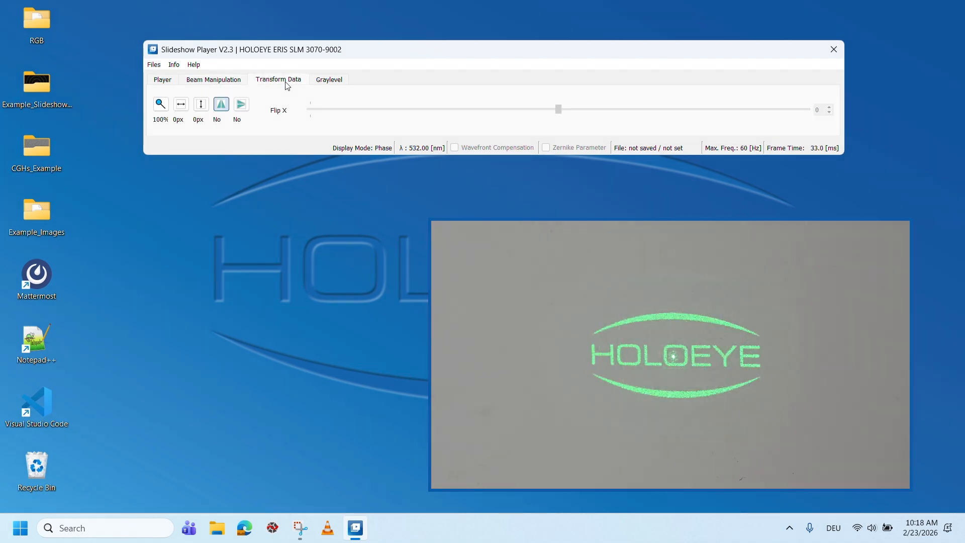
{"action": "left_click", "coordinate": [161, 105]}
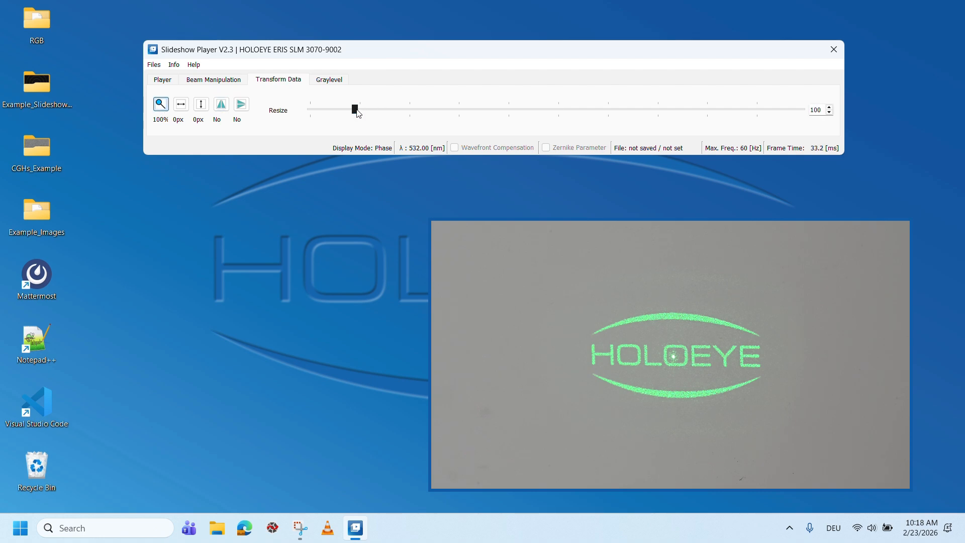
{"action": "mouse_move", "coordinate": [358, 109]}
{"action": "left_mouse_down"}
{"action": "mouse_move", "coordinate": [389, 107]}
{"action": "mouse_move", "coordinate": [324, 108]}
{"action": "mouse_move", "coordinate": [359, 110]}
{"action": "left_mouse_up"}
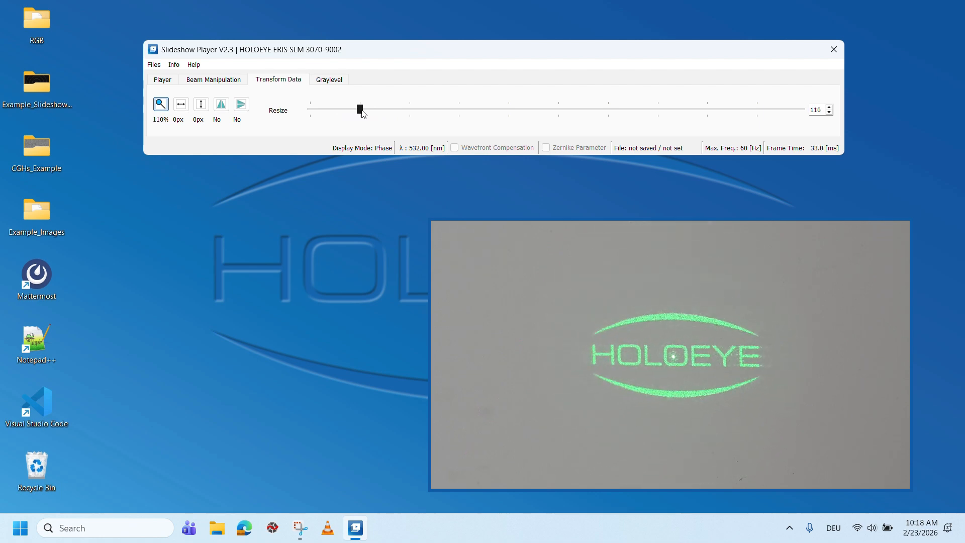
Check the X and Y shift settings, and try flipping the hologram data in X and Y before removing both flips.
{"action": "left_click", "coordinate": [184, 110]}
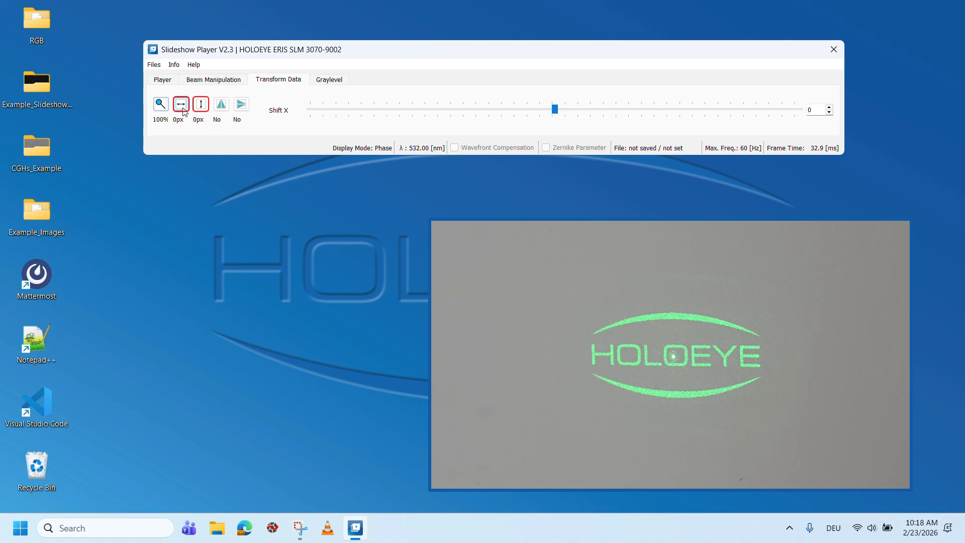
{"action": "left_click", "coordinate": [207, 105]}
{"action": "left_click", "coordinate": [221, 105]}
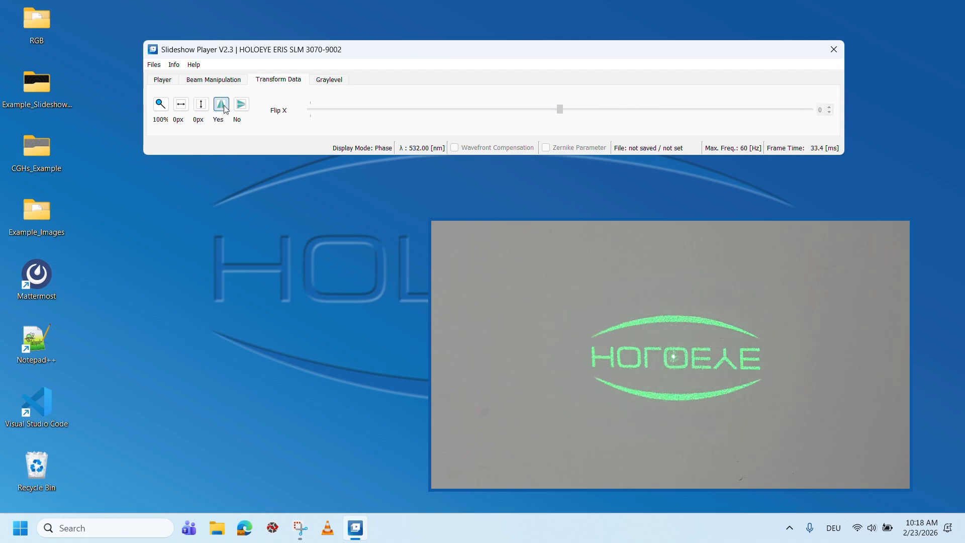
{"action": "left_click", "coordinate": [236, 106]}
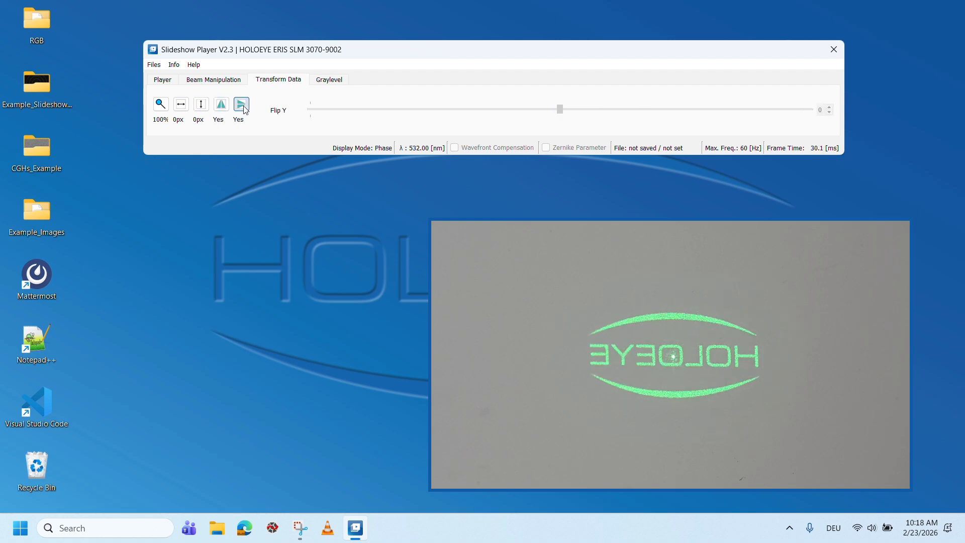
{"action": "left_click", "coordinate": [221, 105]}
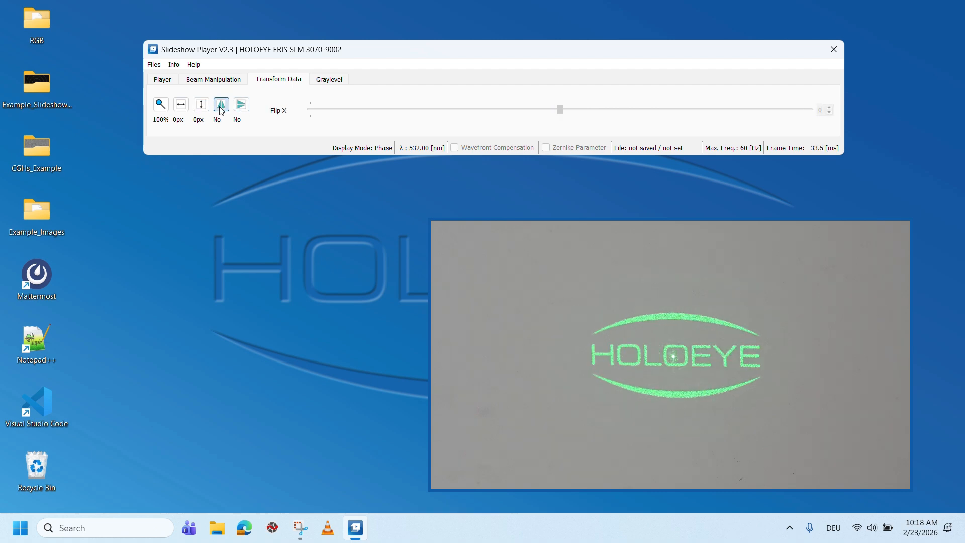
Try a gamma of 0.6 on the hologram's gray levels and reset it.
{"action": "left_click", "coordinate": [326, 86]}
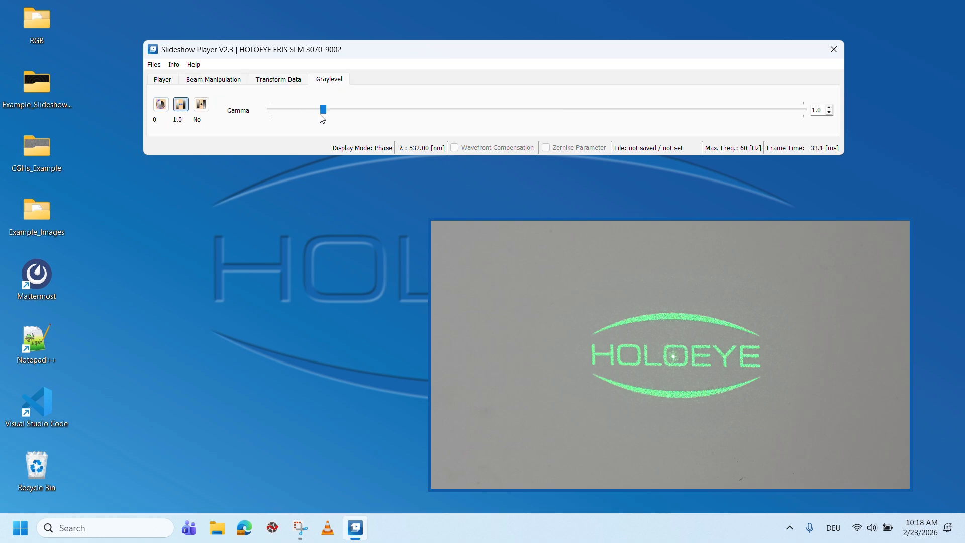
{"action": "mouse_move", "coordinate": [324, 114]}
{"action": "left_mouse_down"}
{"action": "mouse_move", "coordinate": [416, 110]}
{"action": "mouse_move", "coordinate": [316, 103]}
{"action": "mouse_move", "coordinate": [305, 111]}
{"action": "left_mouse_up"}
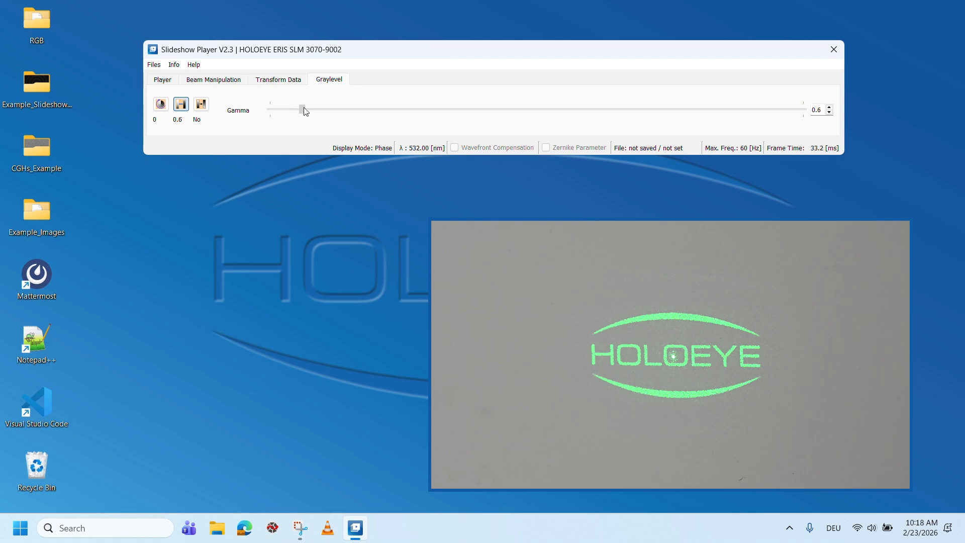
{"action": "left_click", "coordinate": [184, 108]}
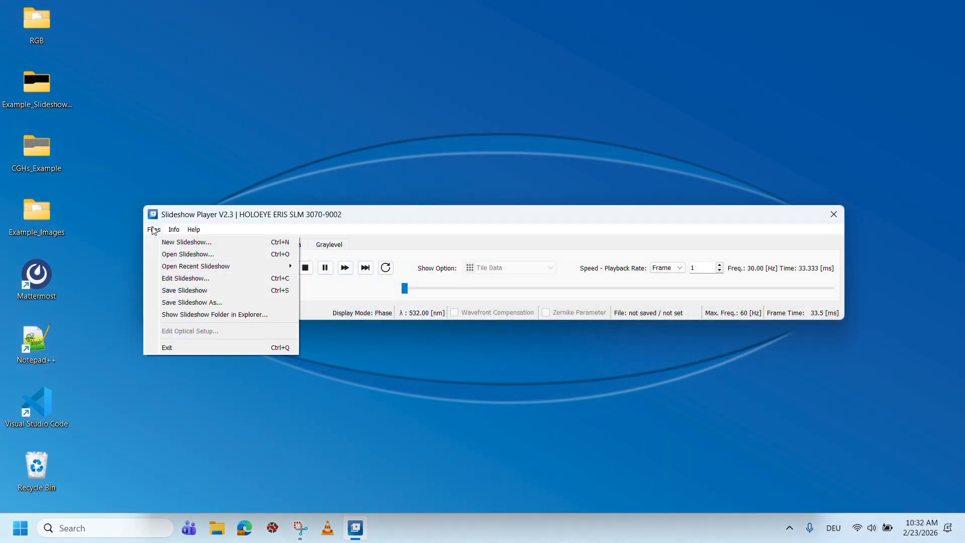
Create a new slideshow from all four images in the Example_Images folder, albert_512x512 through logo_holoeye.
{"action": "left_click", "coordinate": [172, 246]}
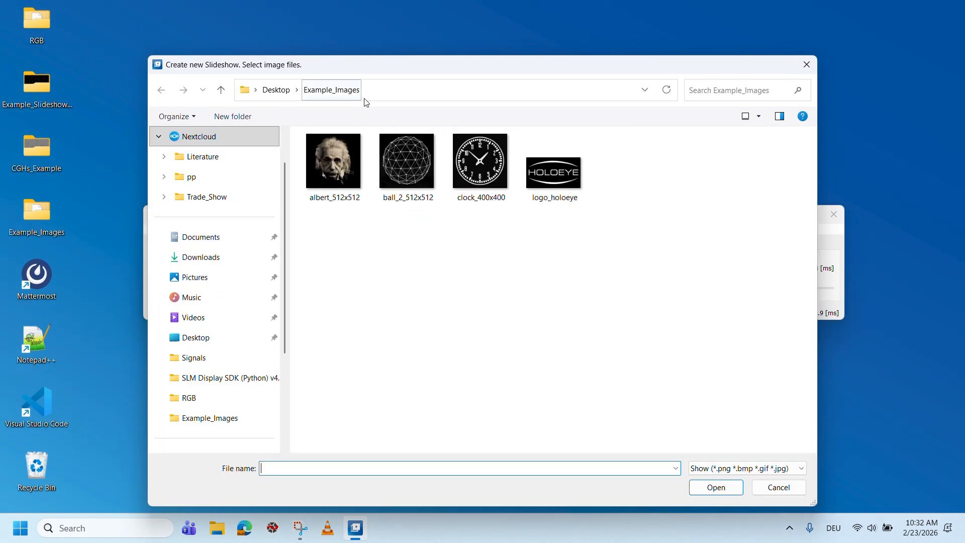
{"action": "left_click", "coordinate": [360, 186]}
{"action": "left_click", "coordinate": [574, 178], "text": "shift"}
{"action": "left_click", "coordinate": [728, 490]}
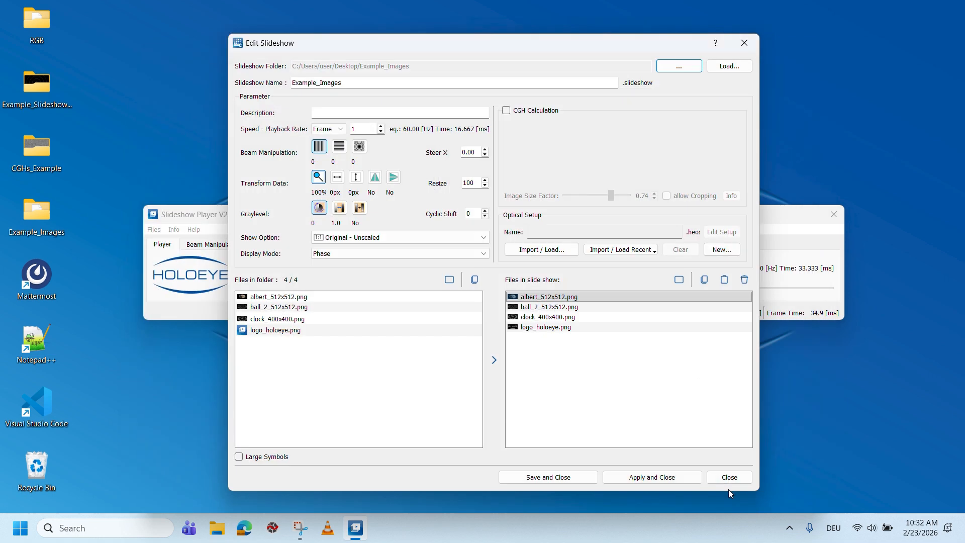
Enable CGH calculation with cropping allowed for the Example_Images slideshow, adjust the image size factor, and apply the settings.
{"action": "left_click", "coordinate": [507, 111]}
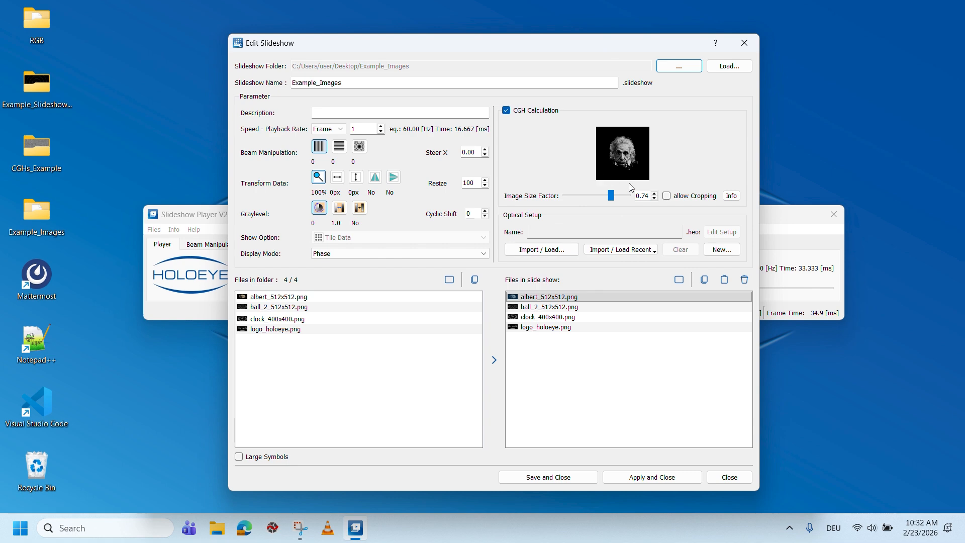
{"action": "left_click", "coordinate": [667, 196]}
{"action": "left_click_drag", "start_coordinate": [574, 196], "coordinate": [597, 195]}
{"action": "mouse_move", "coordinate": [625, 196]}
{"action": "left_mouse_down"}
{"action": "mouse_move", "coordinate": [599, 195]}
{"action": "mouse_move", "coordinate": [608, 195]}
{"action": "left_mouse_up"}
{"action": "left_click", "coordinate": [666, 478]}
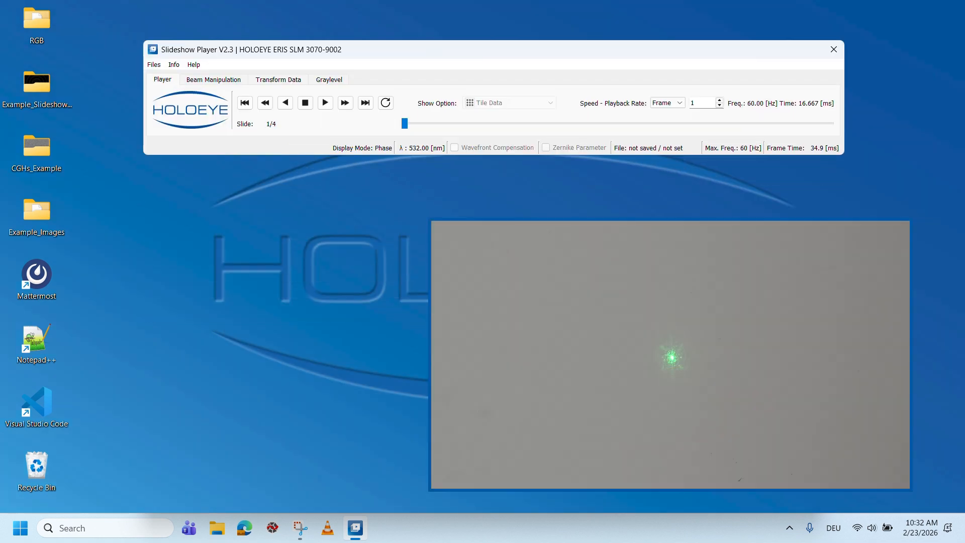
Play the Example_Images slideshow and advance through its slides one at a time.
{"action": "left_click", "coordinate": [325, 103]}
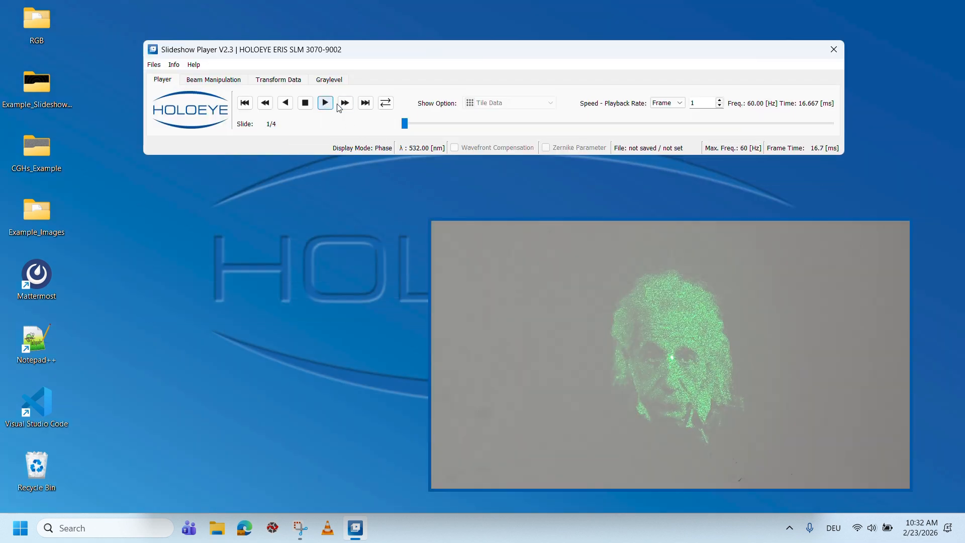
{"action": "left_click", "coordinate": [344, 105]}
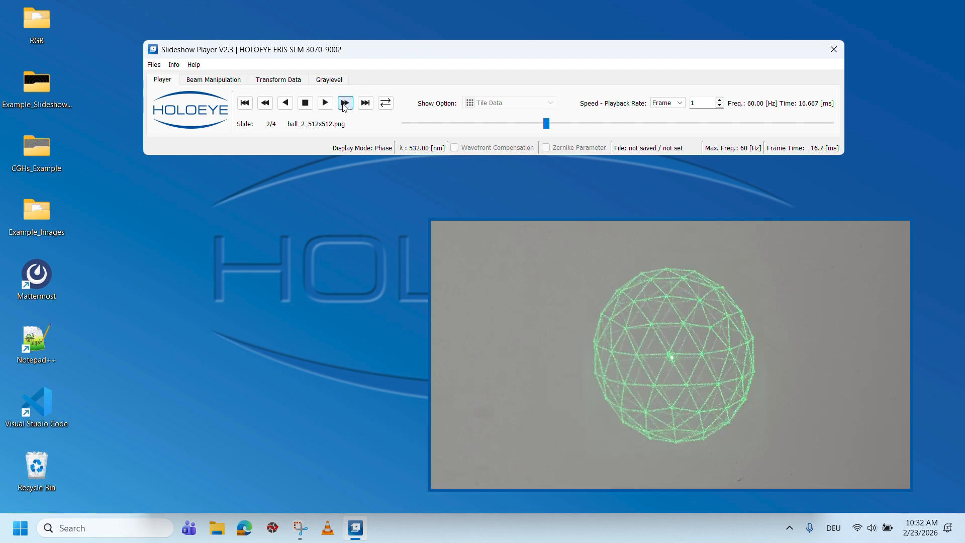
{"action": "left_click", "coordinate": [344, 104]}
{"action": "left_click", "coordinate": [344, 103]}
{"action": "left_click", "coordinate": [345, 104]}
{"action": "left_click", "coordinate": [344, 104]}
{"action": "left_click", "coordinate": [345, 103]}
{"action": "left_click", "coordinate": [345, 103]}
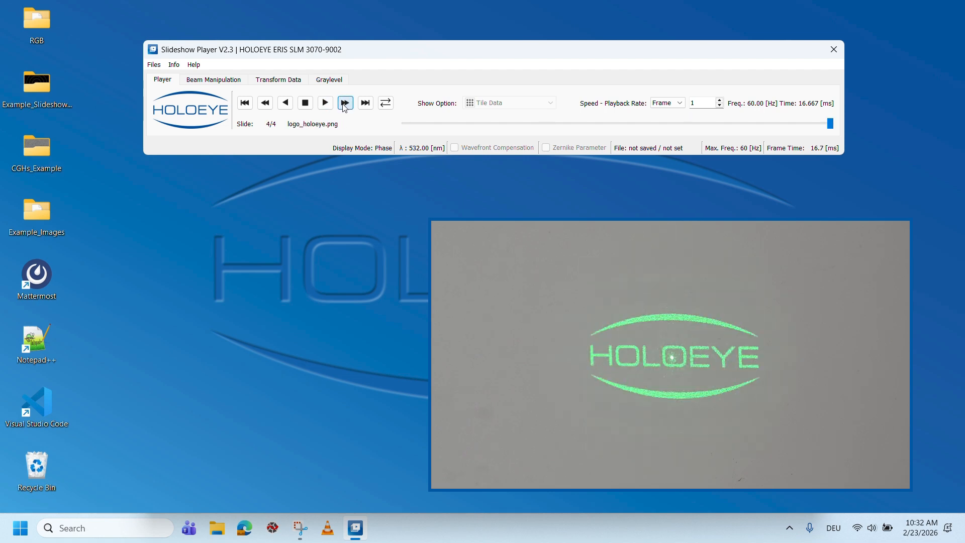
{"action": "left_click", "coordinate": [344, 104]}
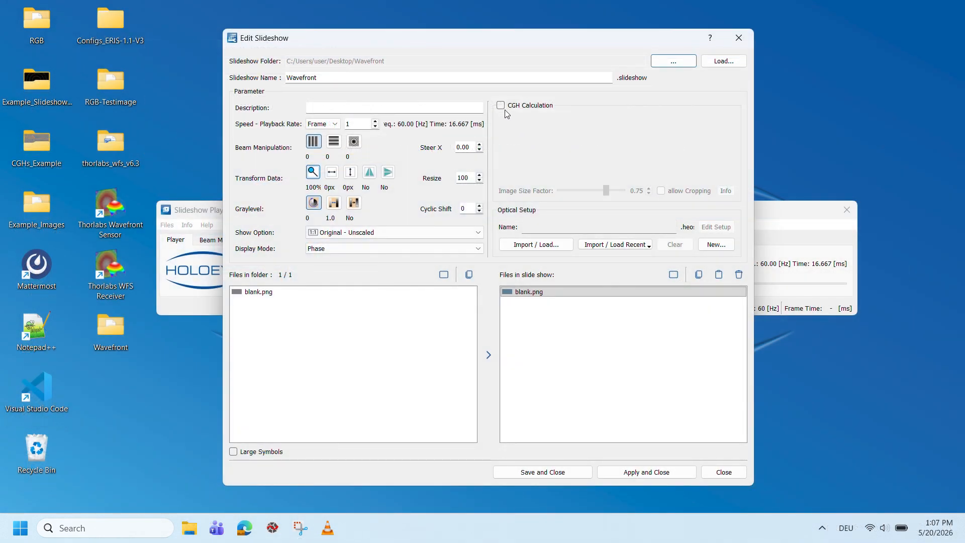
Enable CGH calculation for the Wavefront slideshow and create a new optical setup file named Example Setup.
{"action": "left_click", "coordinate": [500, 106]}
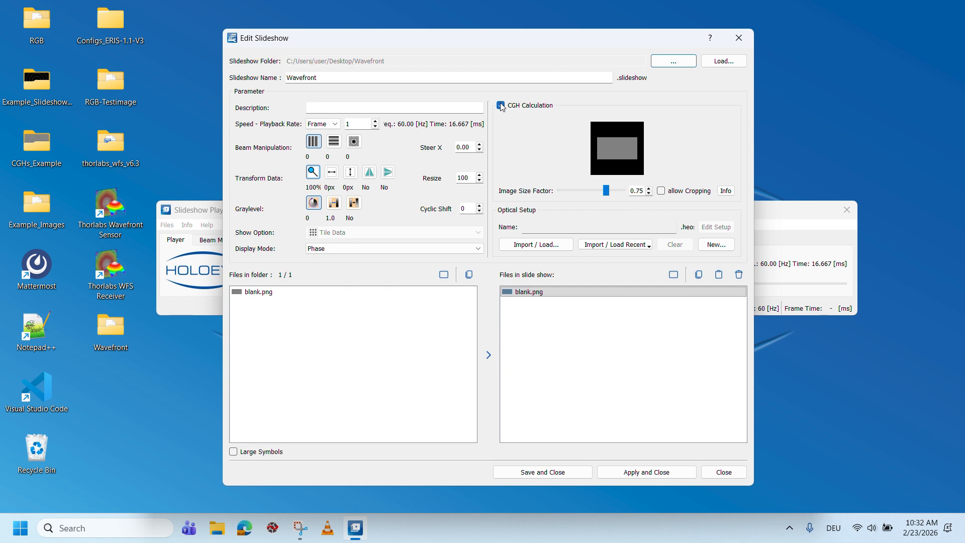
{"action": "left_click", "coordinate": [716, 244]}
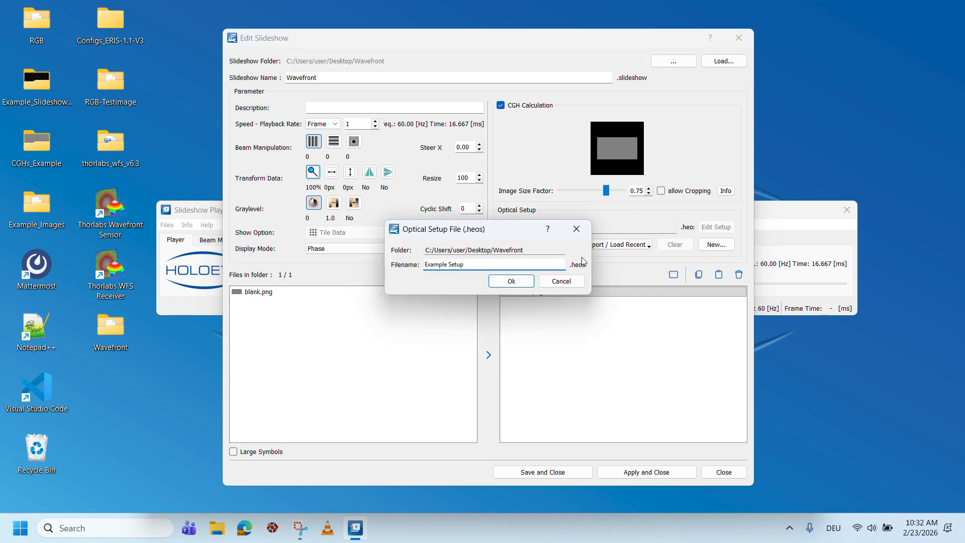
{"action": "left_click", "coordinate": [523, 280]}
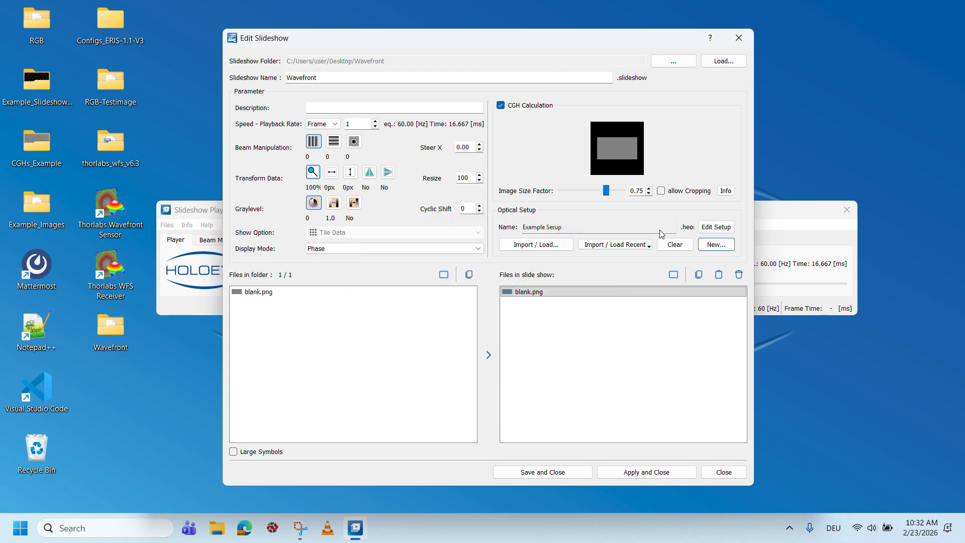
Open the optical setup for editing and enable wavefront compensation.
{"action": "left_click", "coordinate": [716, 230]}
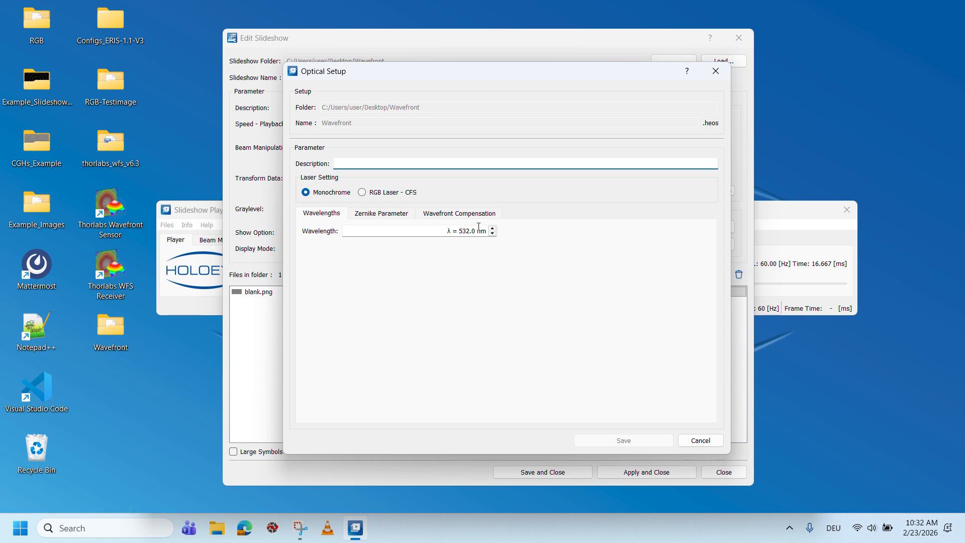
{"action": "left_click", "coordinate": [457, 217]}
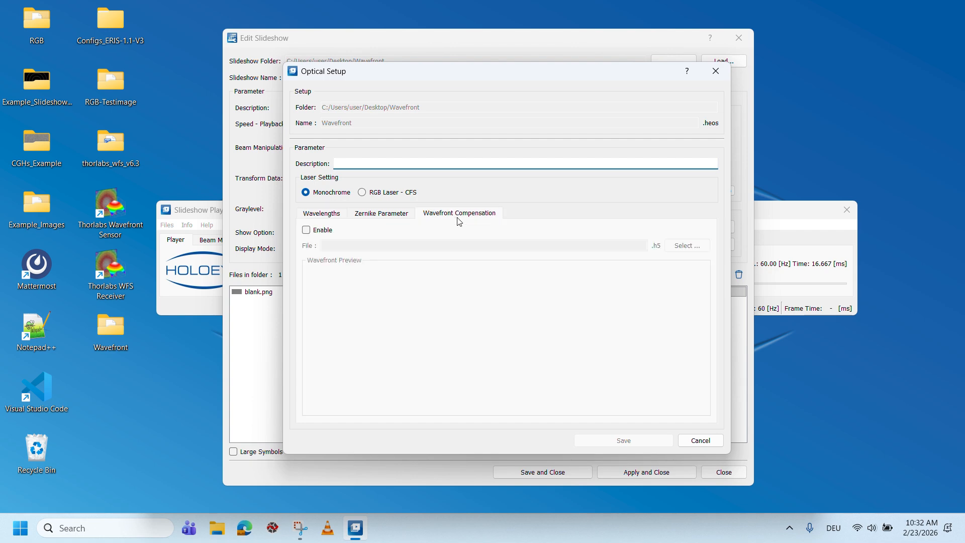
{"action": "left_click", "coordinate": [306, 230]}
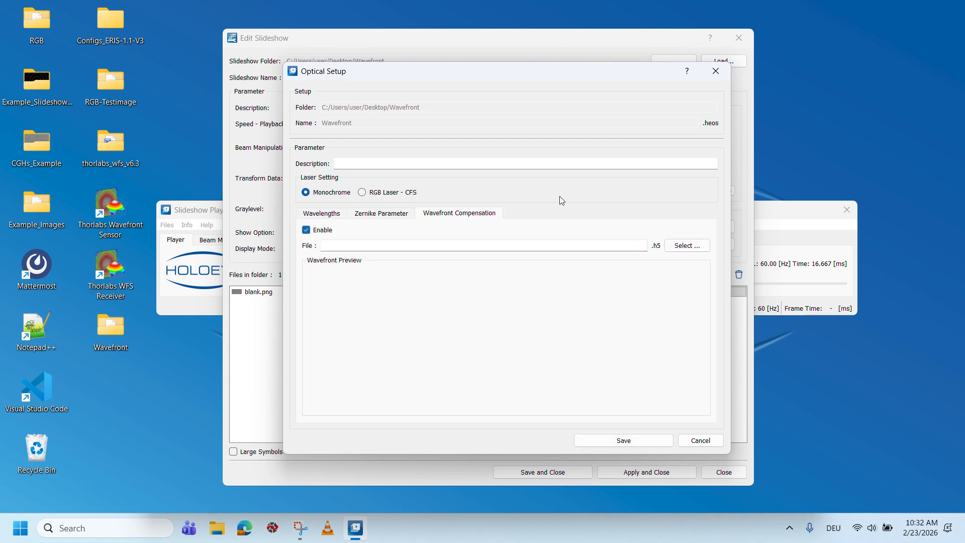
Load the .h5 compensation file from Wavefront_Correction_Function on USB DISK (D:), save the optical setup, and apply it to the slideshow.
{"action": "left_click", "coordinate": [674, 247]}
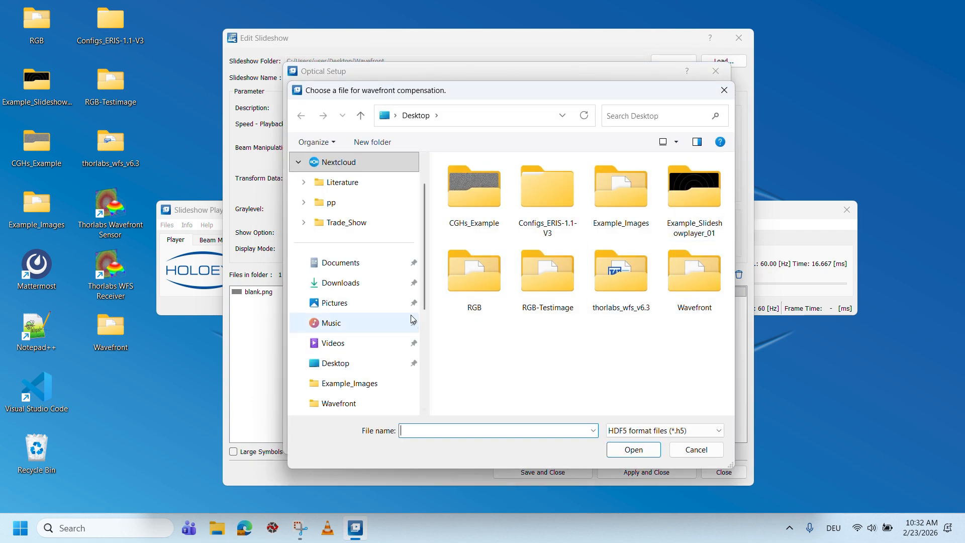
{"action": "scroll", "coordinate": [411, 319], "scroll_direction": "down", "scroll_amount": 3}
{"action": "left_click", "coordinate": [381, 345]}
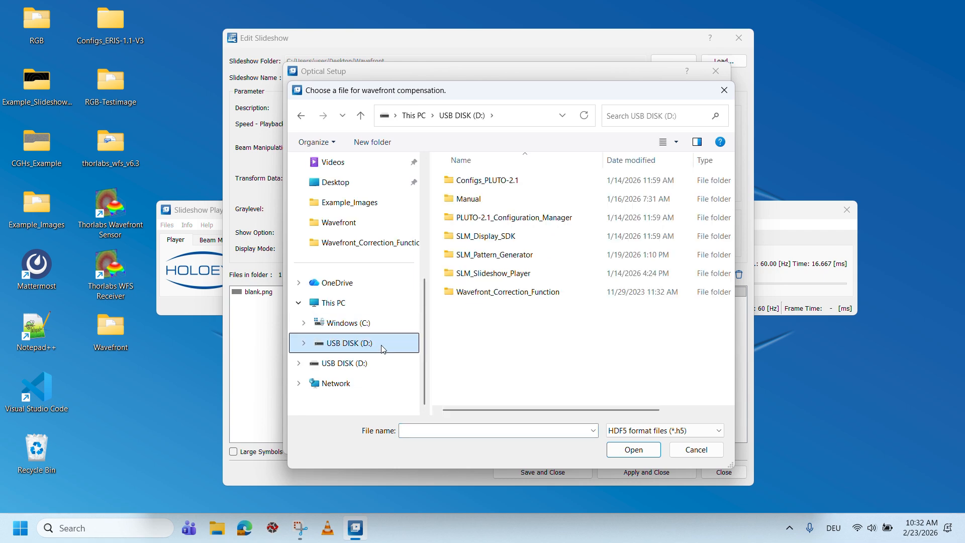
{"action": "double_click", "coordinate": [480, 294]}
{"action": "left_click", "coordinate": [527, 181]}
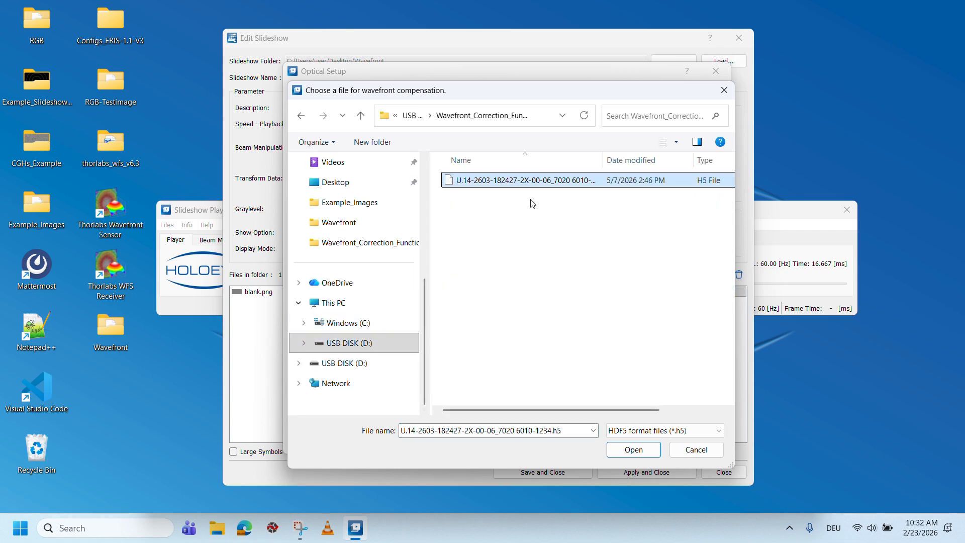
{"action": "left_click", "coordinate": [625, 449]}
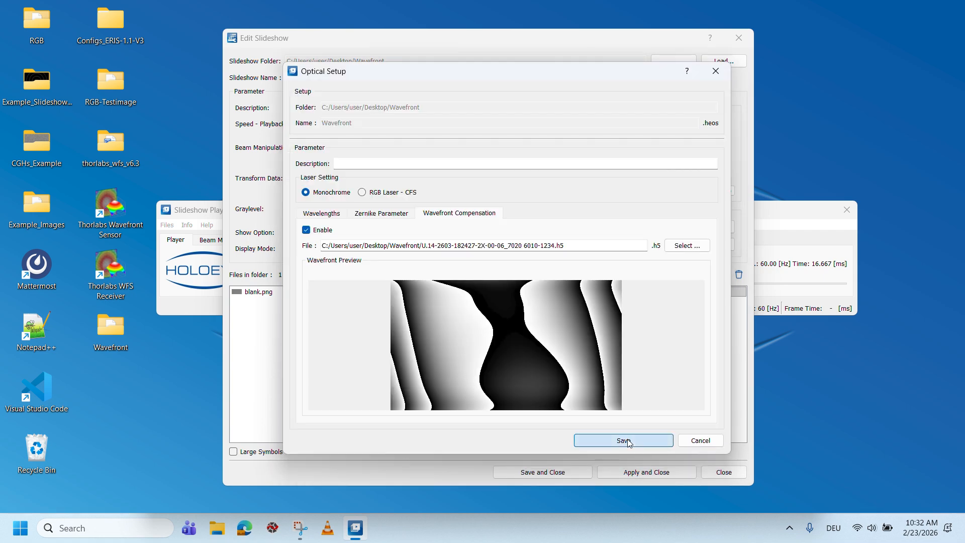
{"action": "left_click", "coordinate": [623, 440]}
{"action": "left_click", "coordinate": [643, 471]}
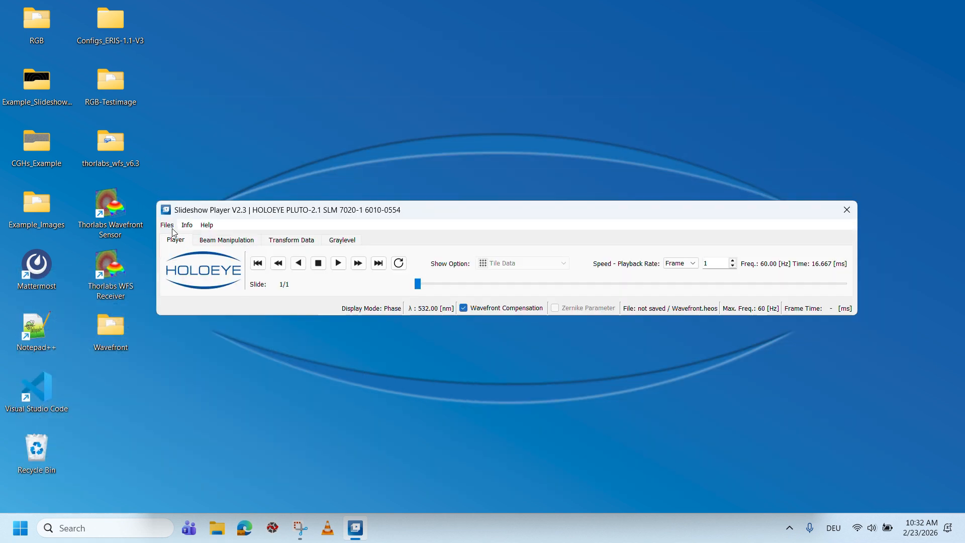
Enable the Zernike parameters in the optical setup, set TiltX to 0.01, and save and transfer the setup.
{"action": "left_click", "coordinate": [167, 225]}
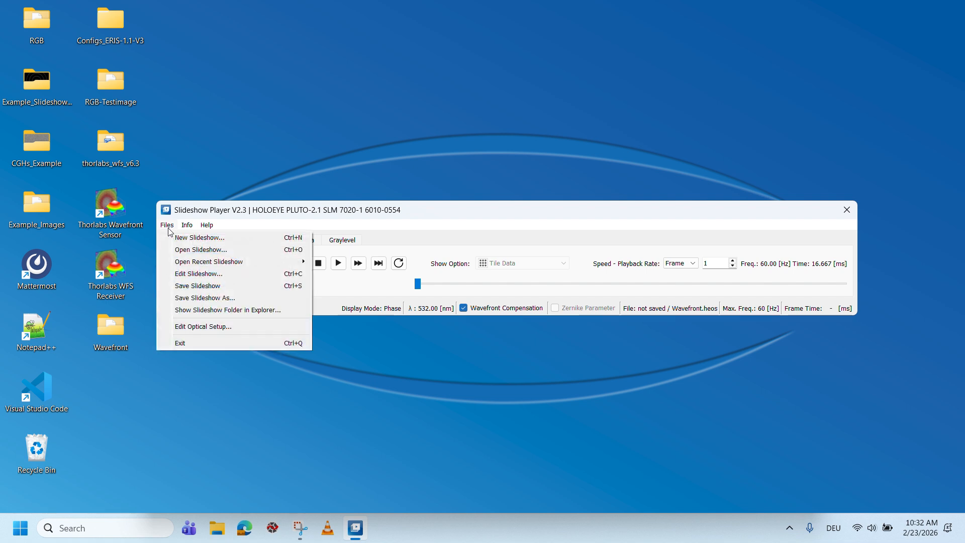
{"action": "left_click", "coordinate": [178, 327]}
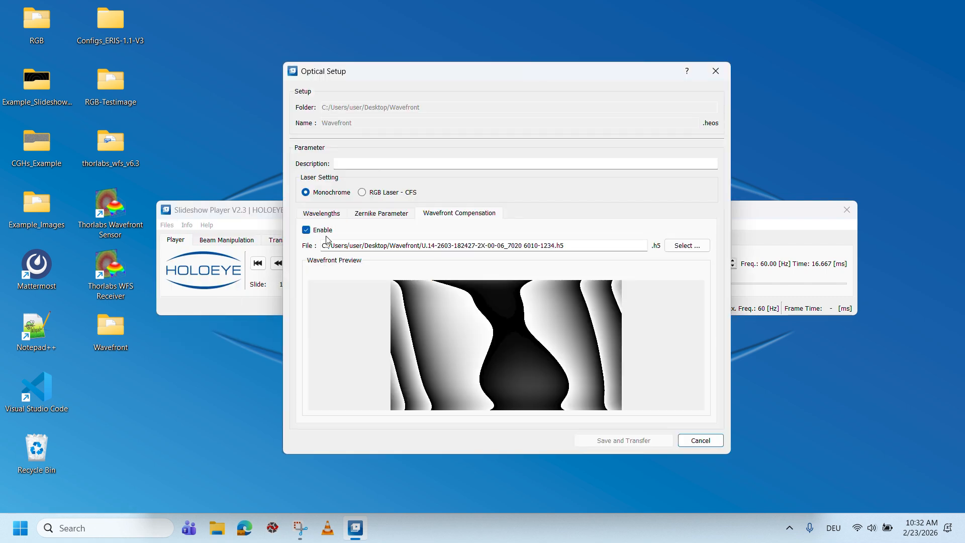
{"action": "left_click", "coordinate": [365, 218]}
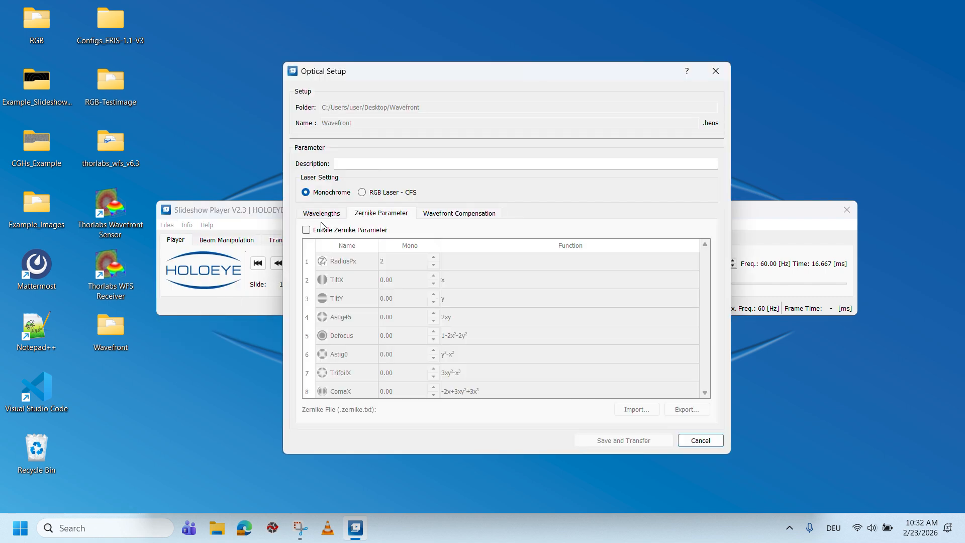
{"action": "left_click", "coordinate": [306, 231]}
{"action": "left_click", "coordinate": [405, 281]}
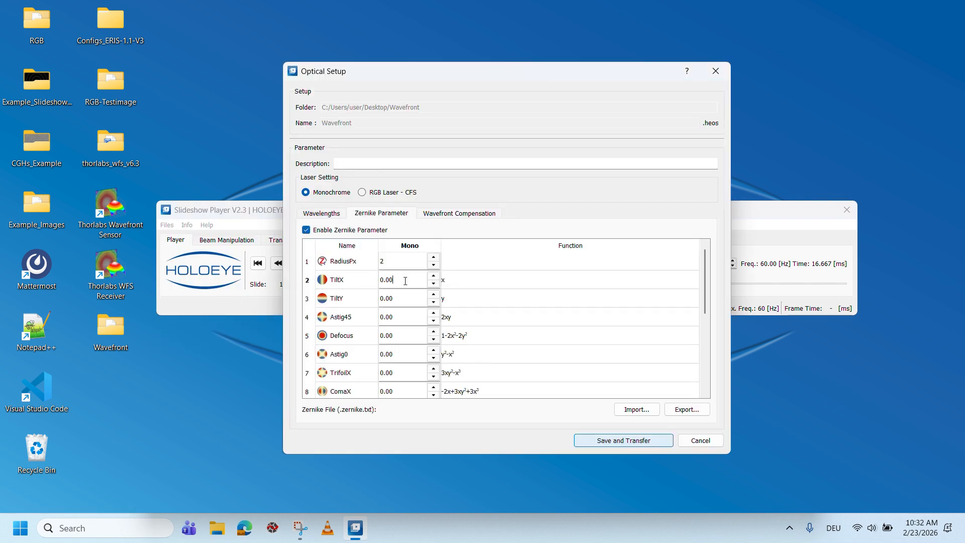
{"action": "type", "text": "1"}
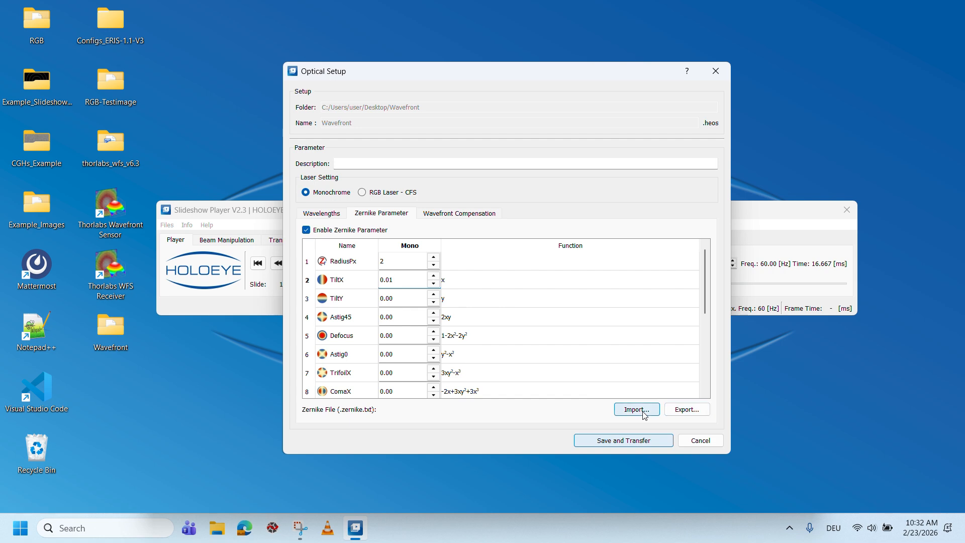
{"action": "left_click", "coordinate": [623, 445]}
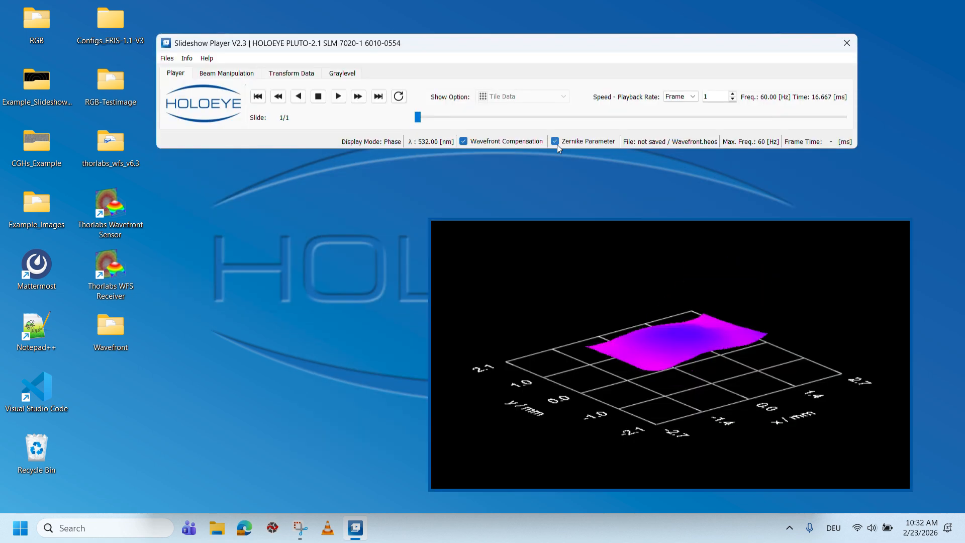
Switch the Zernike parameters off and on repeatedly to compare their effect on the measured wavefront.
{"action": "left_click", "coordinate": [556, 144]}
{"action": "left_click", "coordinate": [557, 144]}
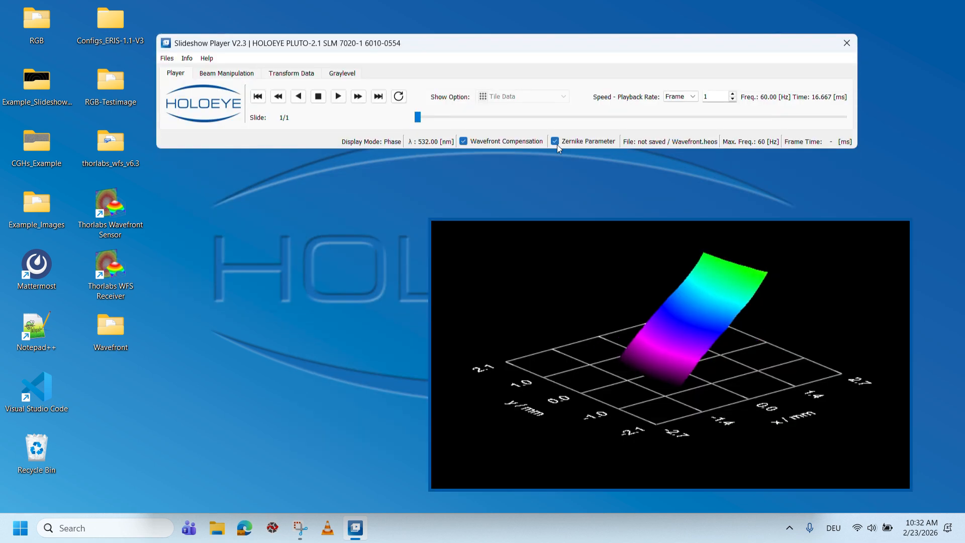
{"action": "left_click", "coordinate": [555, 142]}
{"action": "left_click", "coordinate": [556, 141]}
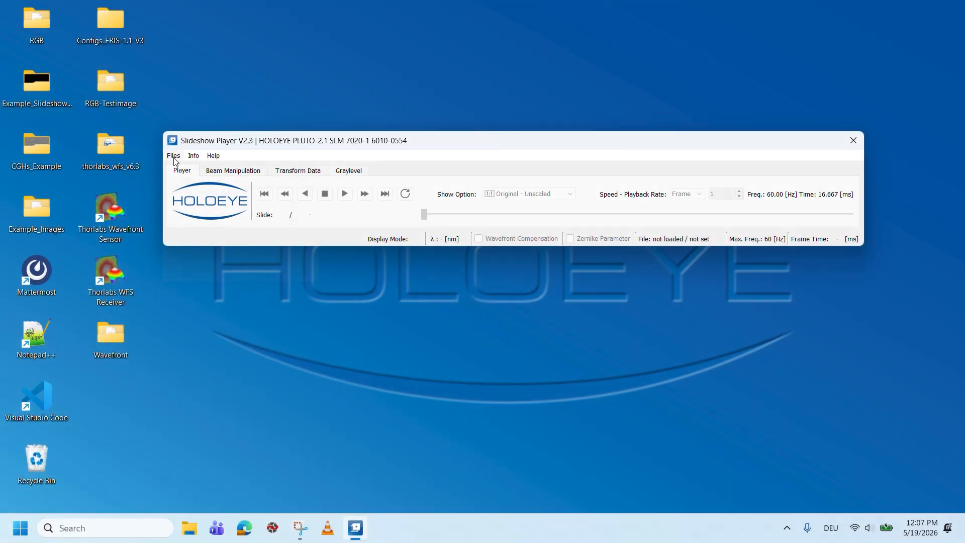
Create a new slideshow from the Testbild_400x400_RGB image in the RGB-Testimage folder.
{"action": "left_click", "coordinate": [174, 156]}
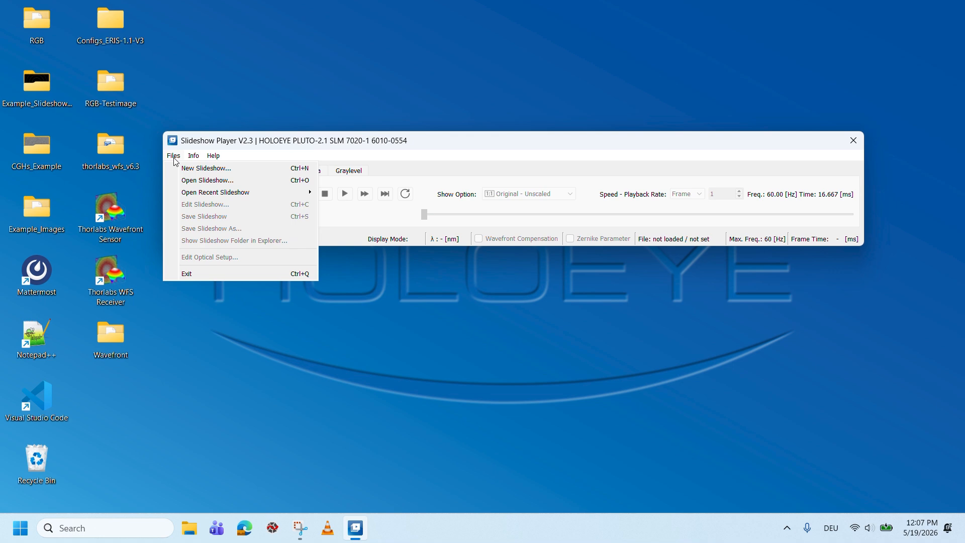
{"action": "left_click", "coordinate": [178, 168]}
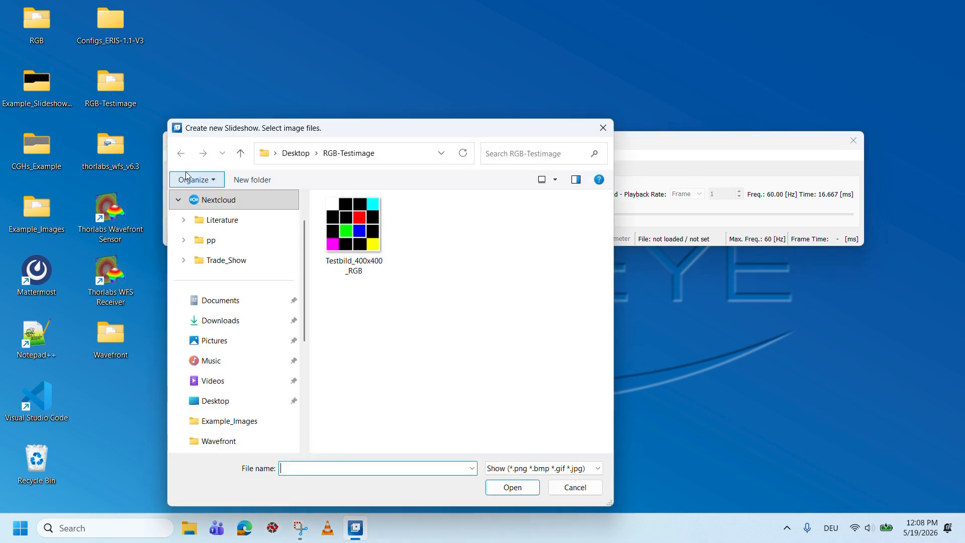
{"action": "left_click", "coordinate": [352, 216]}
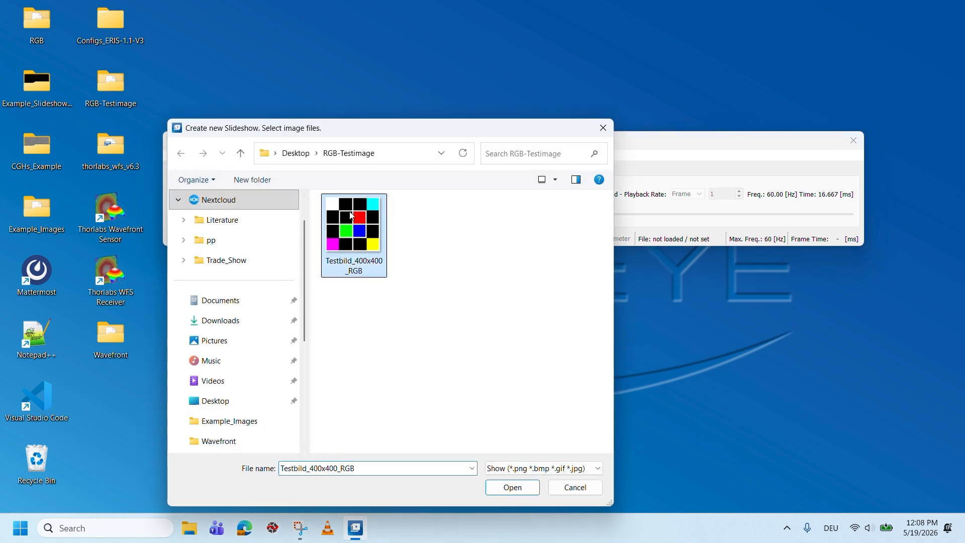
{"action": "left_click", "coordinate": [525, 490]}
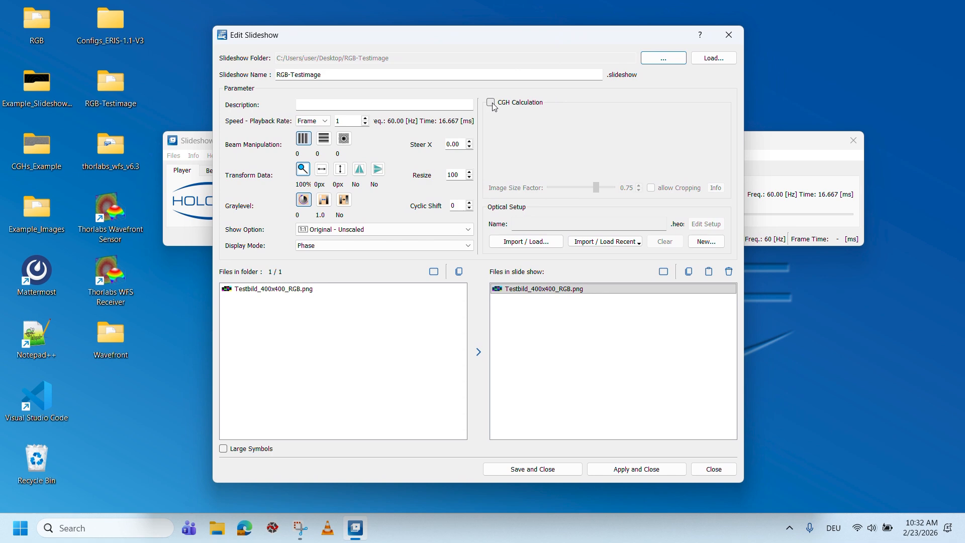
Enable CGH calculation for the RGB test image and create a new optical setup file named RGB-Testimage_1.
{"action": "left_click", "coordinate": [491, 103]}
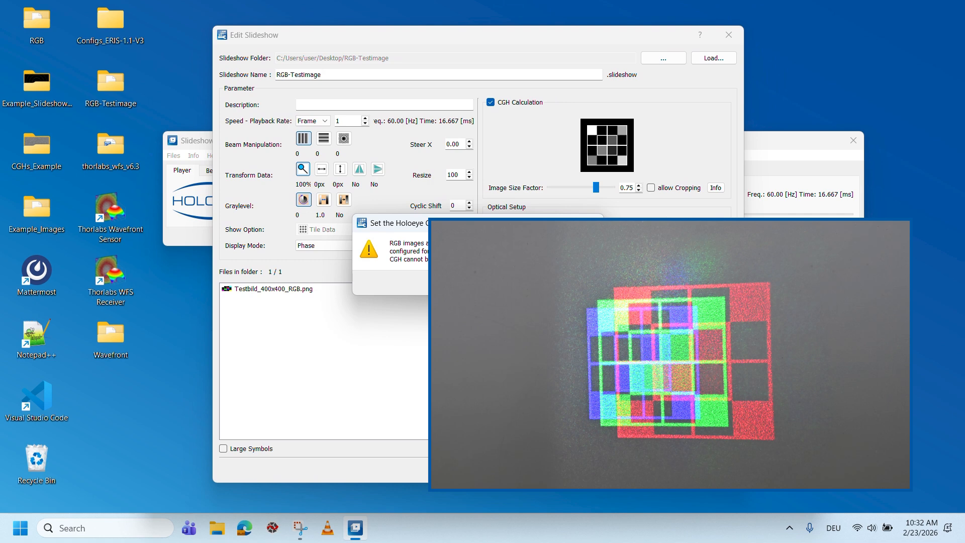
{"action": "left_click", "coordinate": [573, 282]}
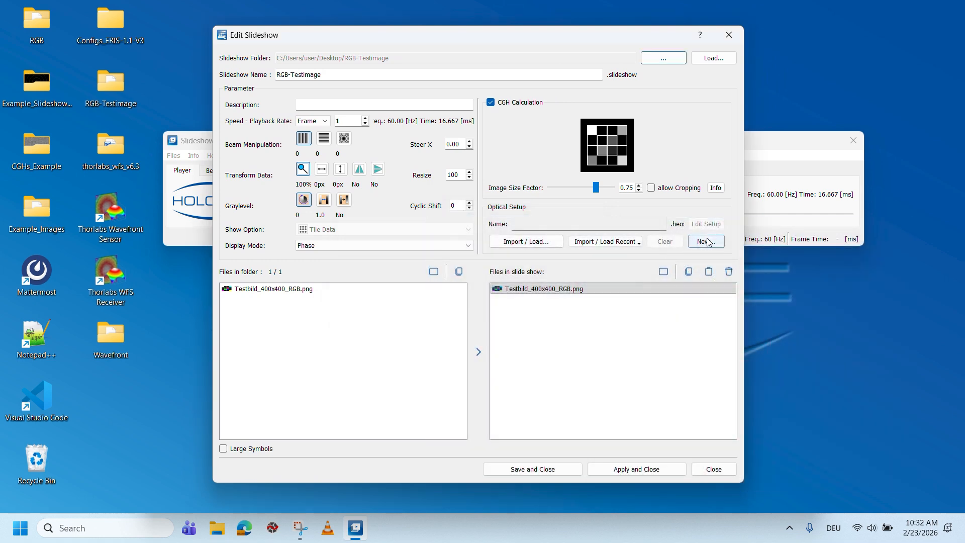
{"action": "left_click", "coordinate": [706, 241]}
{"action": "left_click", "coordinate": [509, 278]}
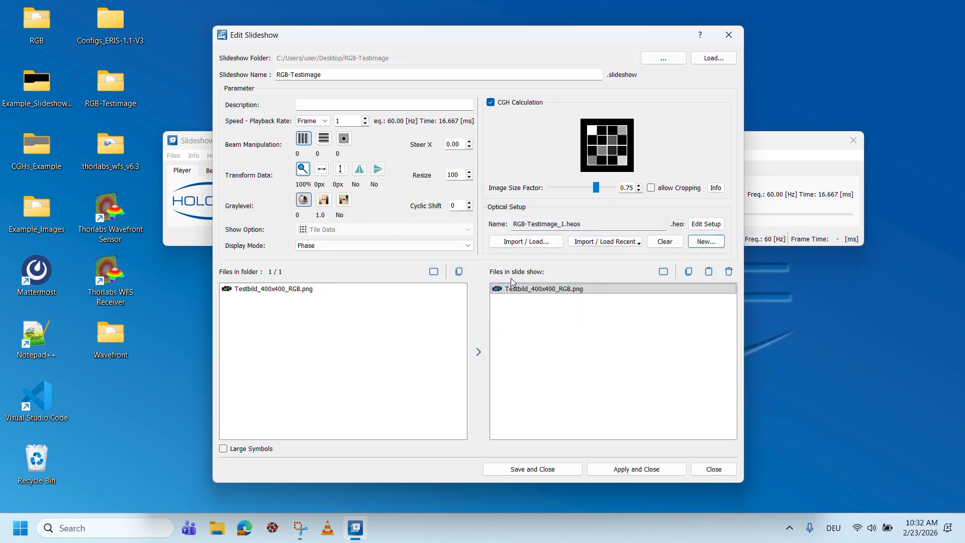
Set the optical setup to RGB Laser - CFS with angular scaling correction factors of 0.985 for red and 1.009 for blue.
{"action": "left_click", "coordinate": [706, 224]}
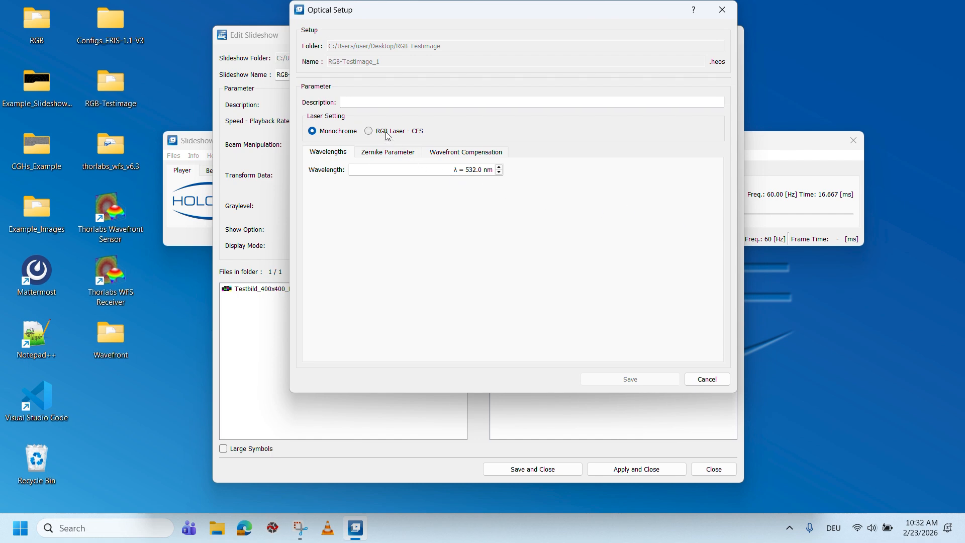
{"action": "left_click", "coordinate": [369, 131]}
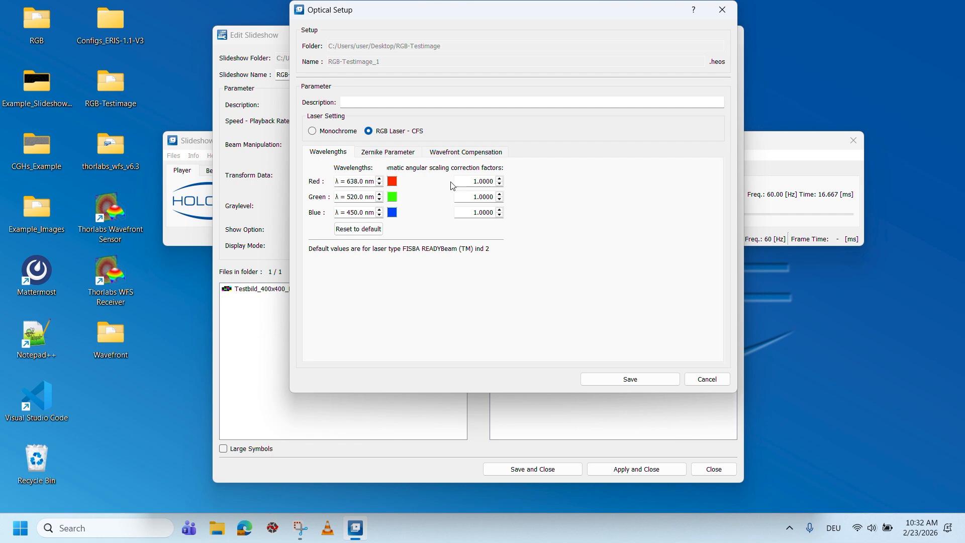
{"action": "double_click", "coordinate": [469, 181]}
{"action": "type", "text": "0.985"}
{"action": "key", "text": "Return"}
{"action": "left_click_drag", "start_coordinate": [472, 211], "coordinate": [495, 212]}
{"action": "type", "text": "1.009"}
{"action": "key", "text": "Return"}
Save the RGB optical setup with the slideshow settings applied, and start playing the RGB-Testimage slideshow.
{"action": "left_click", "coordinate": [625, 379]}
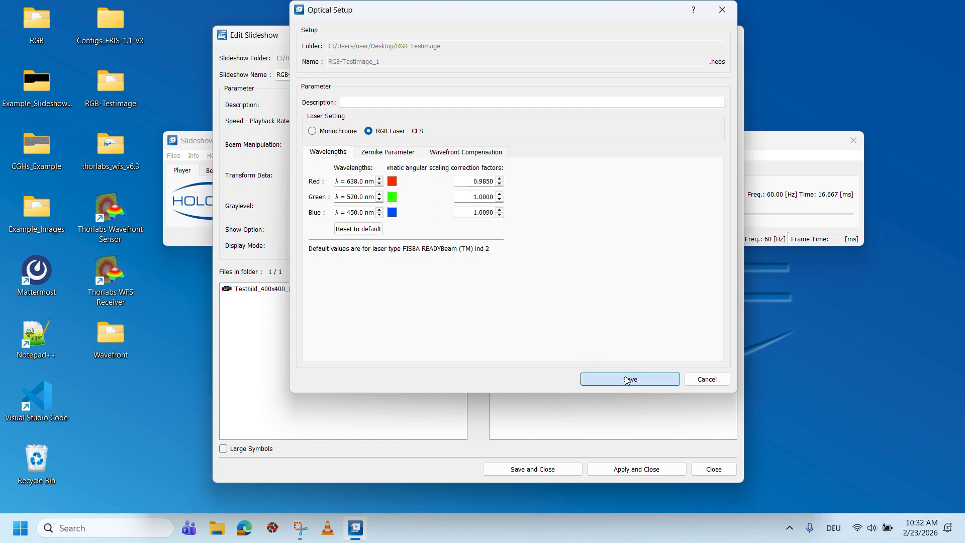
{"action": "left_click", "coordinate": [635, 468]}
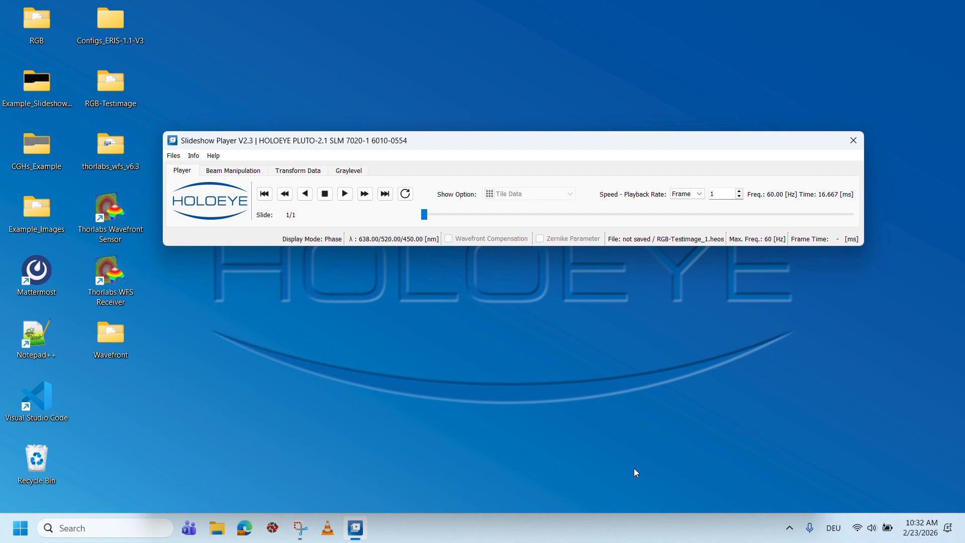
{"action": "left_click", "coordinate": [344, 194]}
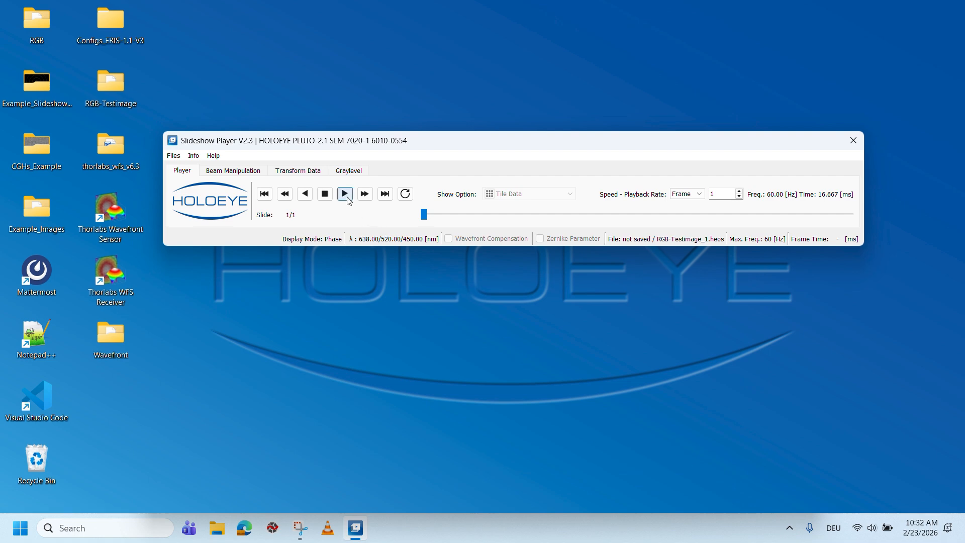